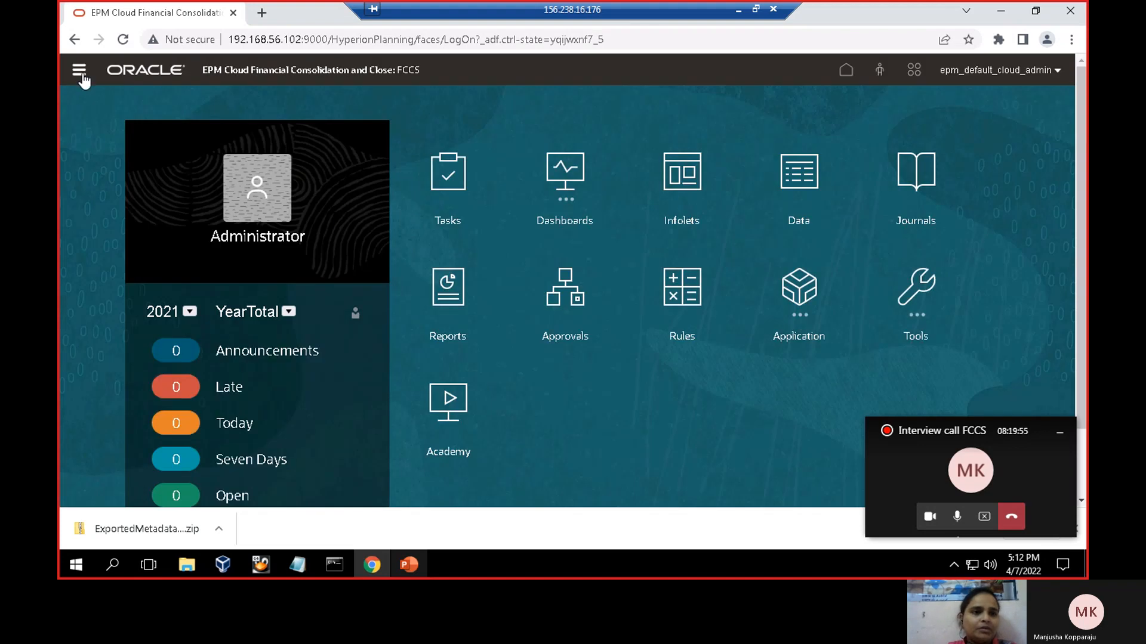
# Step: Open the custom attributes management page for the product dimension
pyautogui.click(80, 70)
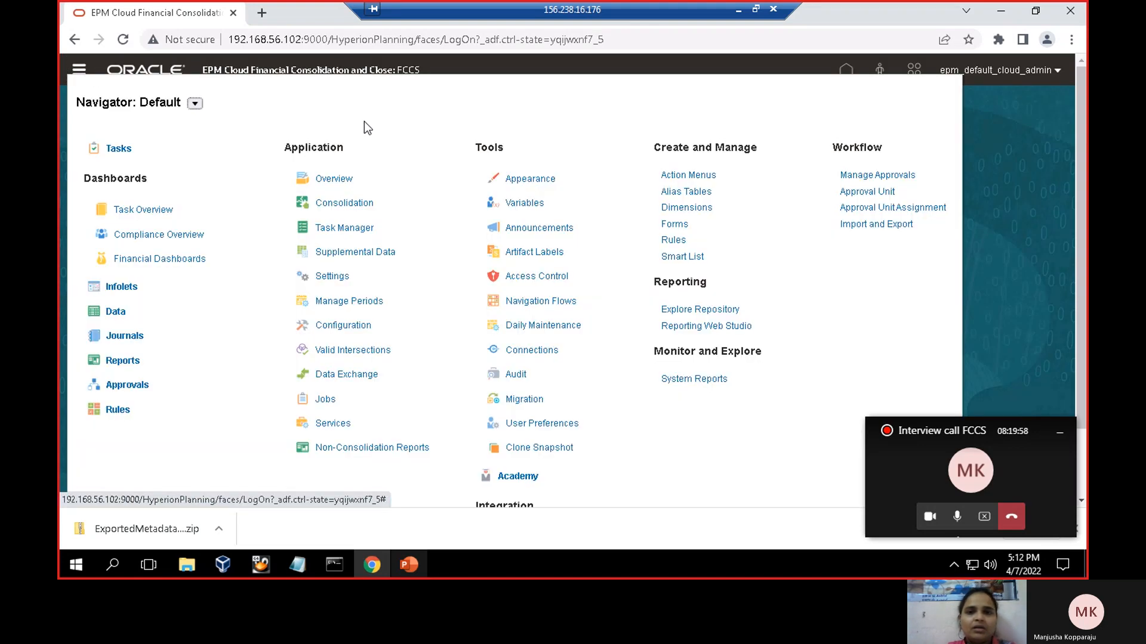
pyautogui.click(664, 209)
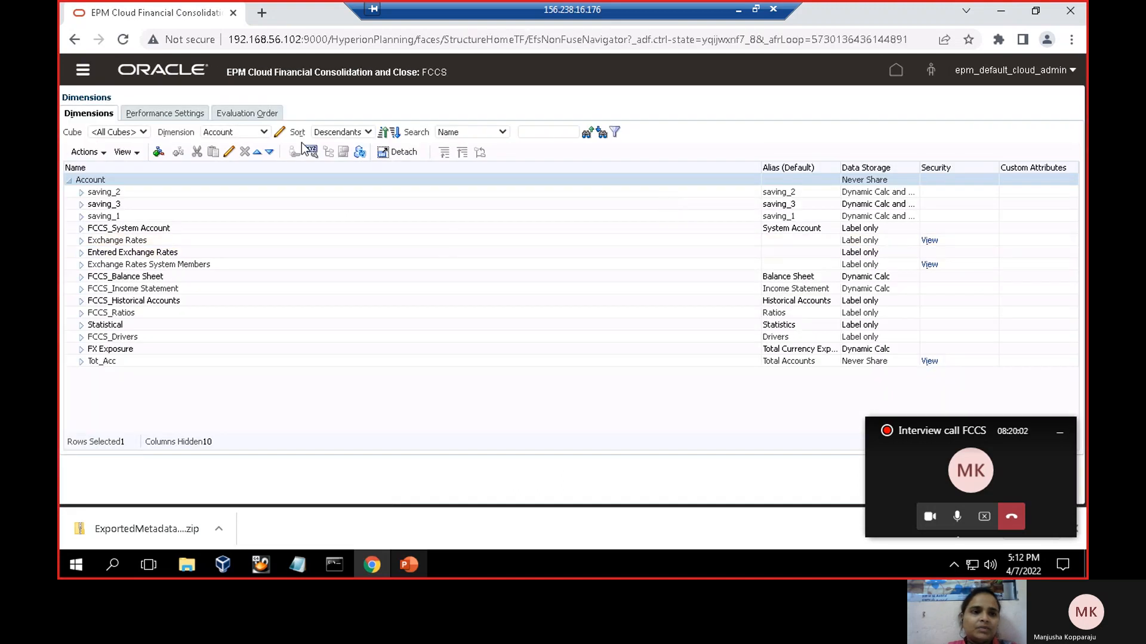
pyautogui.click(264, 132)
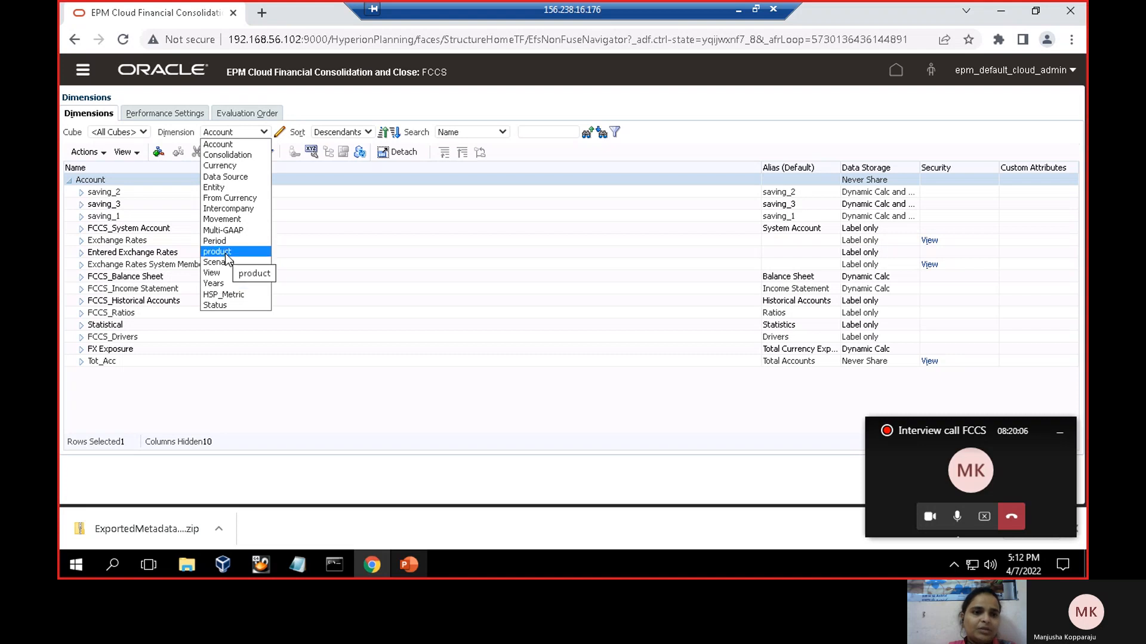
pyautogui.click(216, 251)
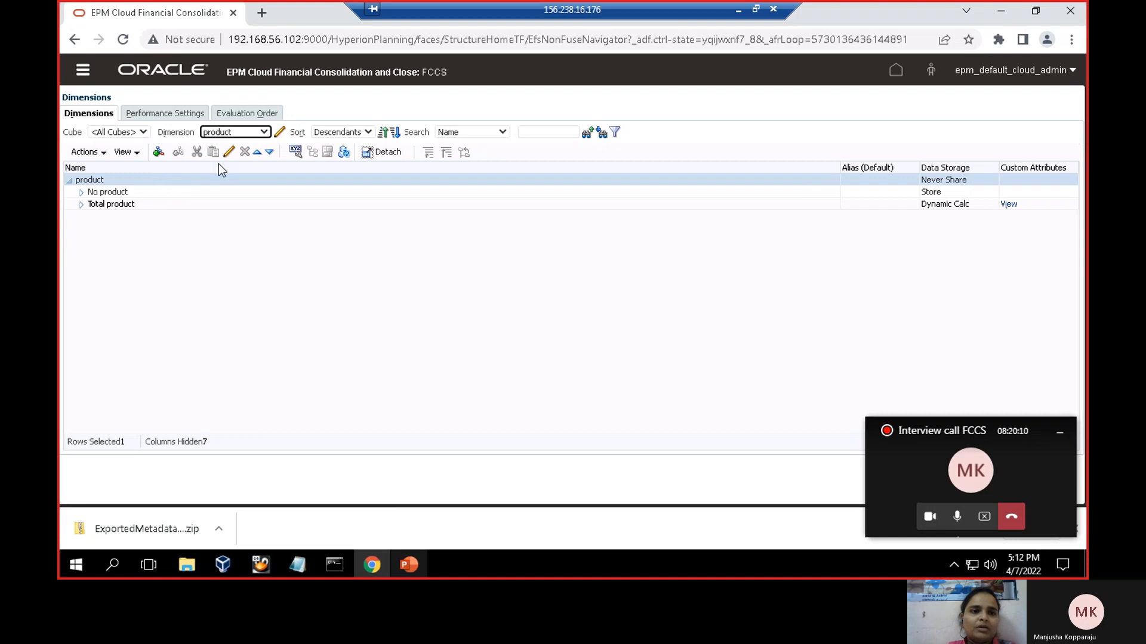
pyautogui.click(295, 152)
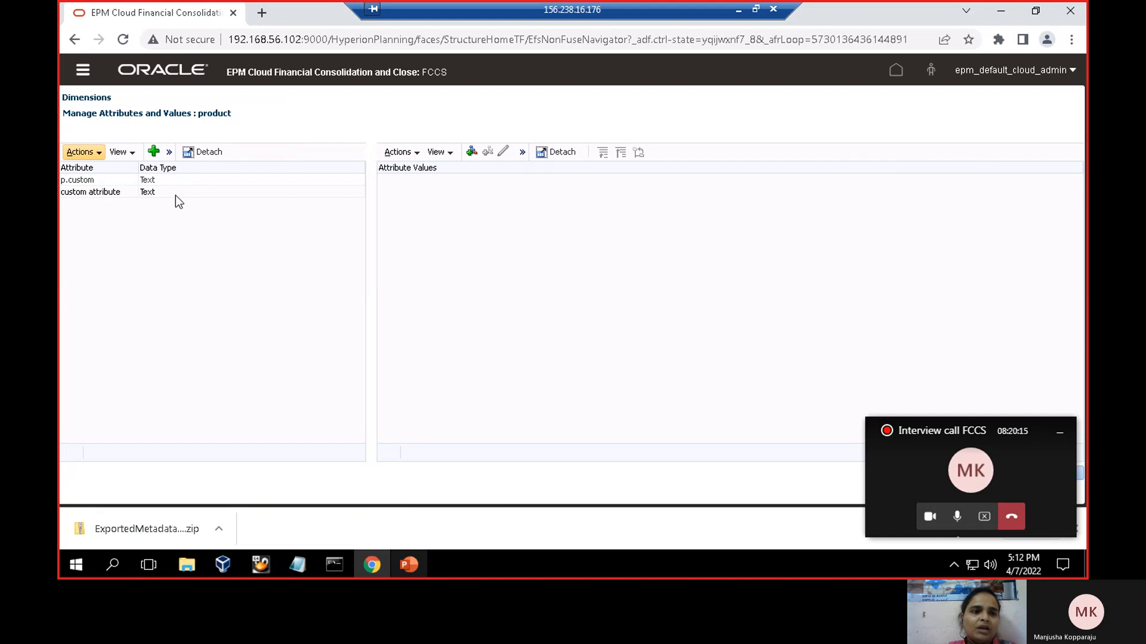
pyautogui.click(177, 181)
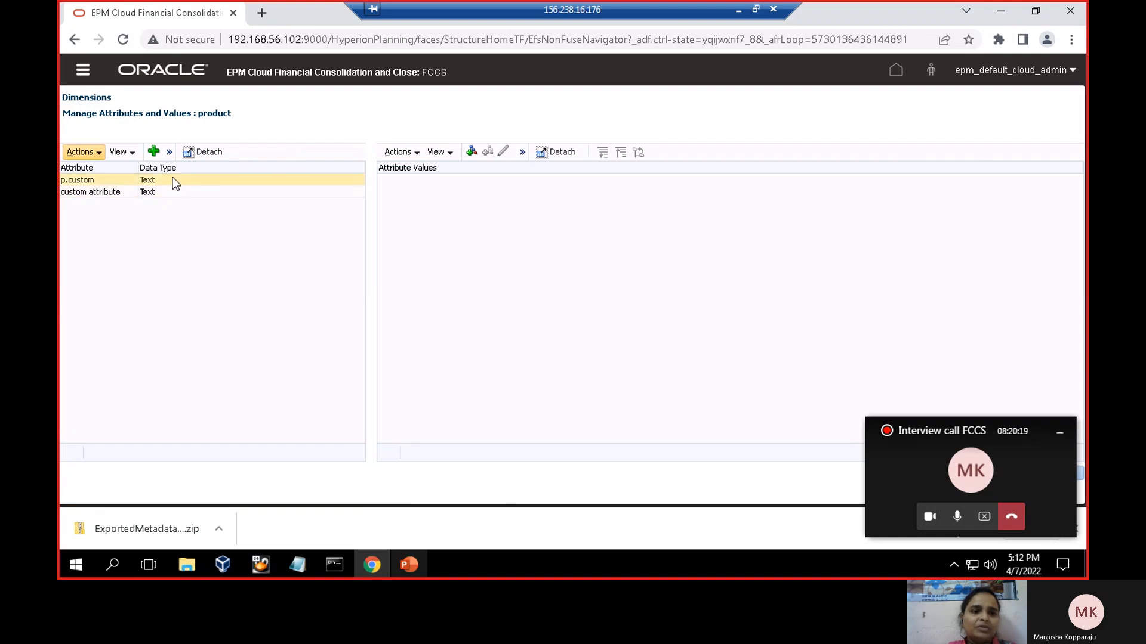
# Step: Create a custom attribute named "region" with data type Text for the product dimension and save it
pyautogui.click(153, 151)
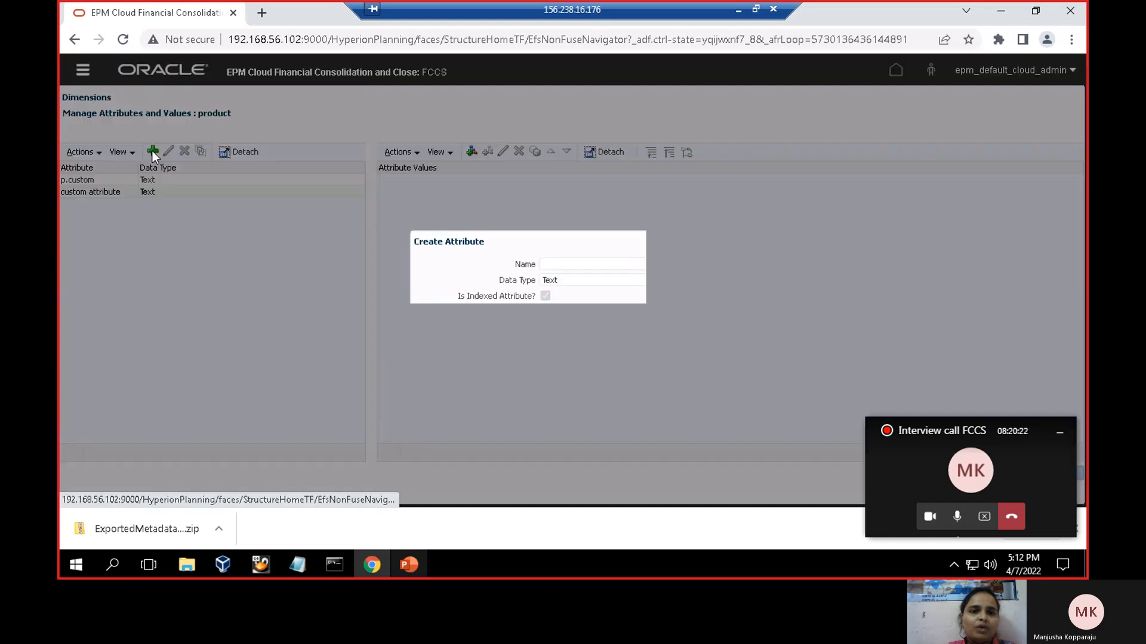
pyautogui.click(580, 262)
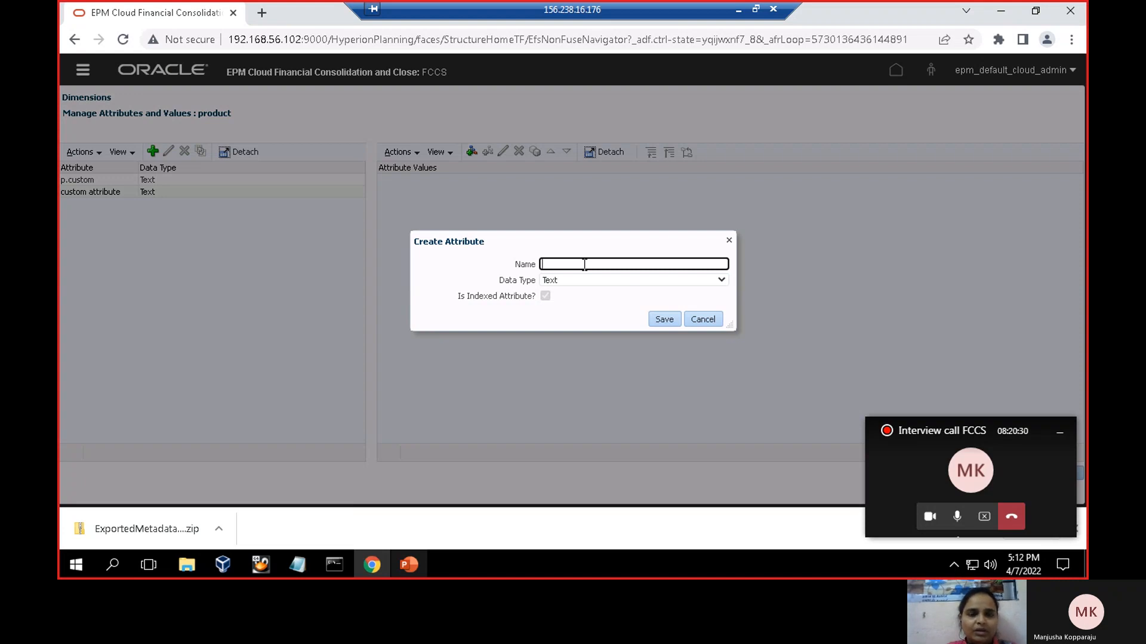
pyautogui.write('re')
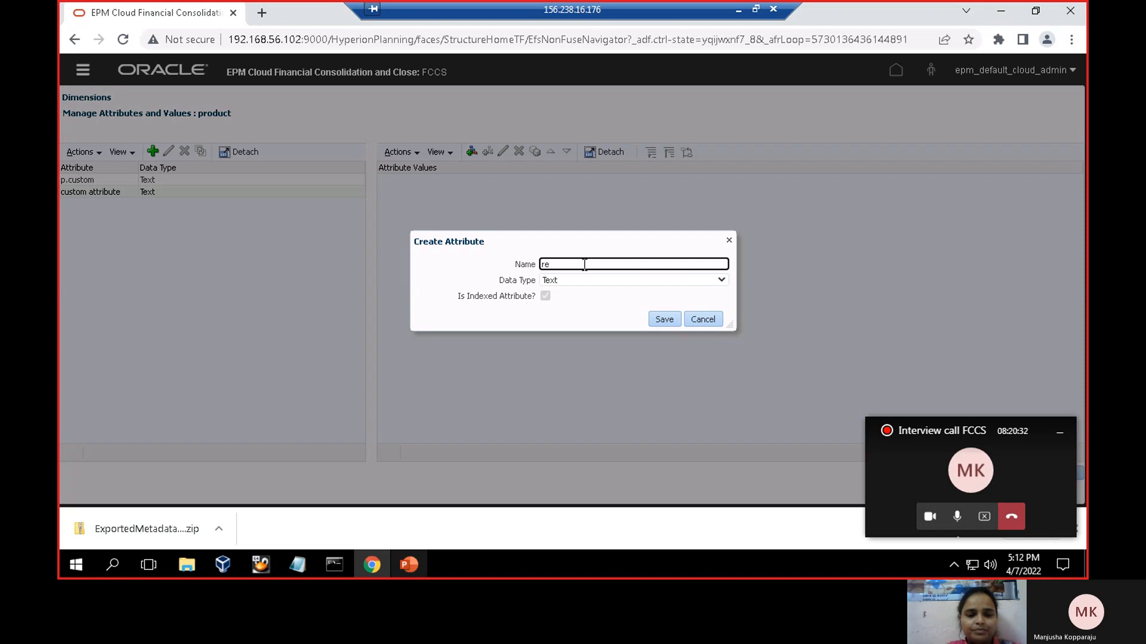
pyautogui.write('gion')
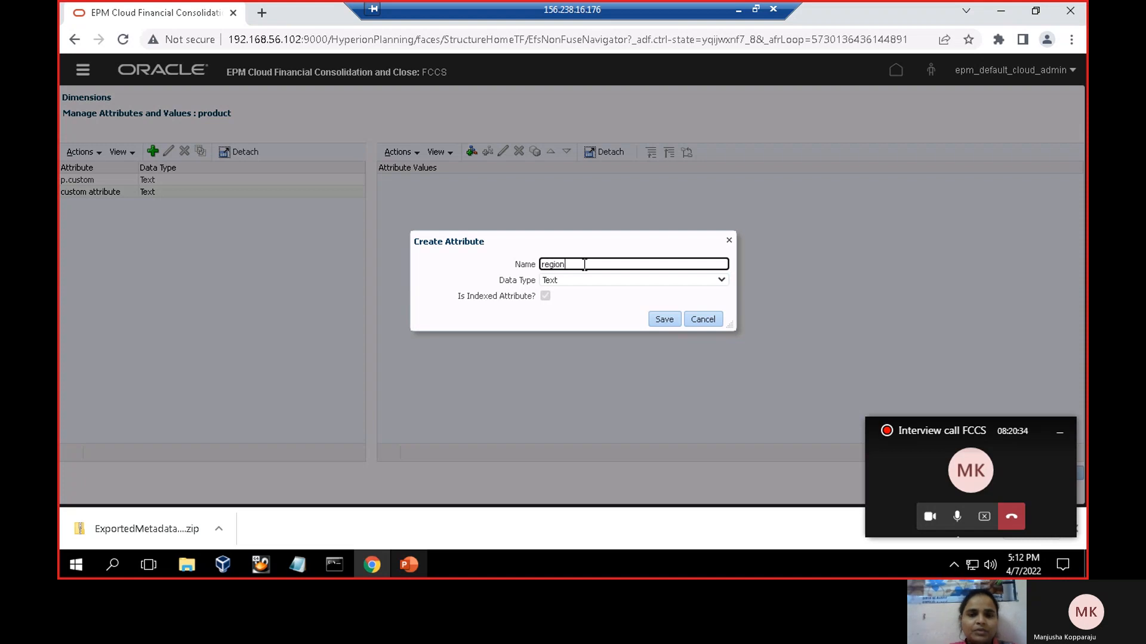
pyautogui.click(701, 279)
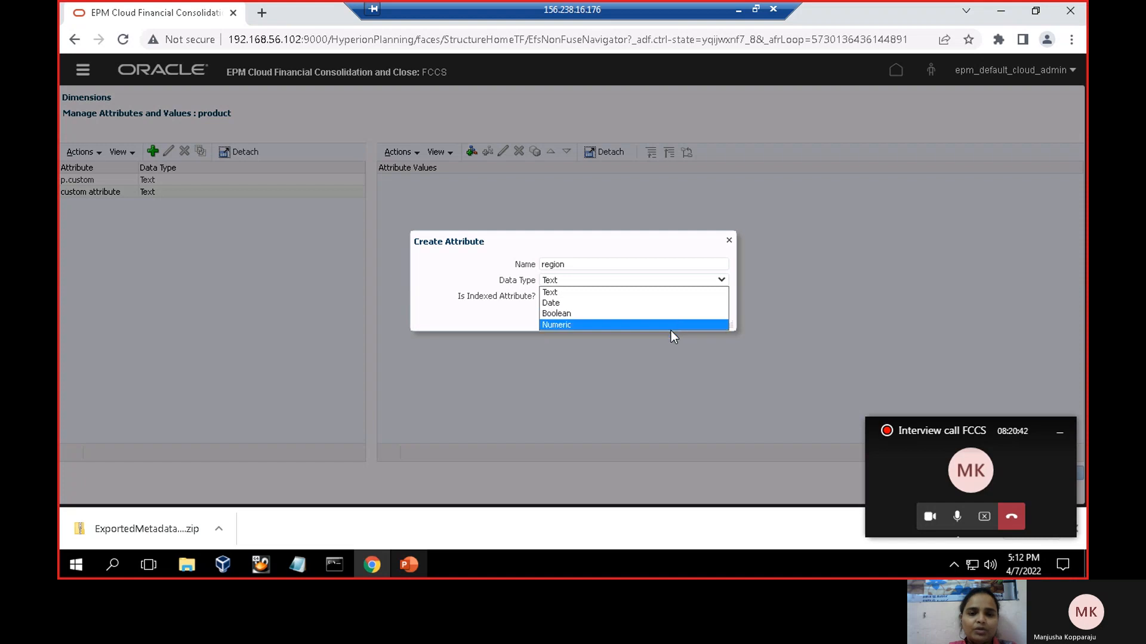
pyautogui.click(670, 292)
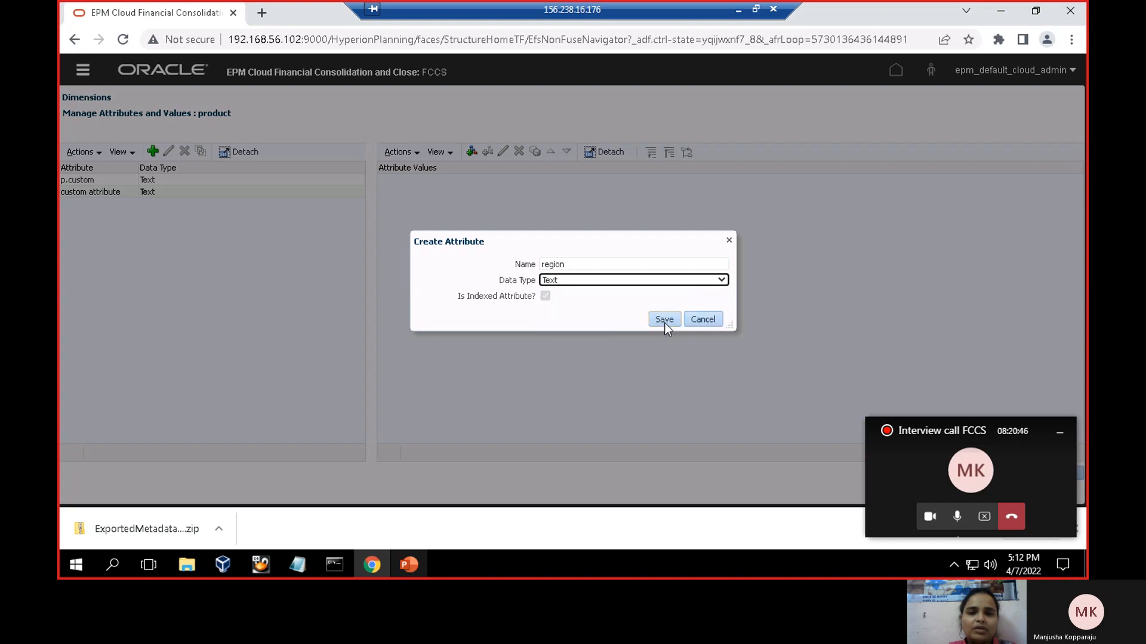
pyautogui.click(664, 320)
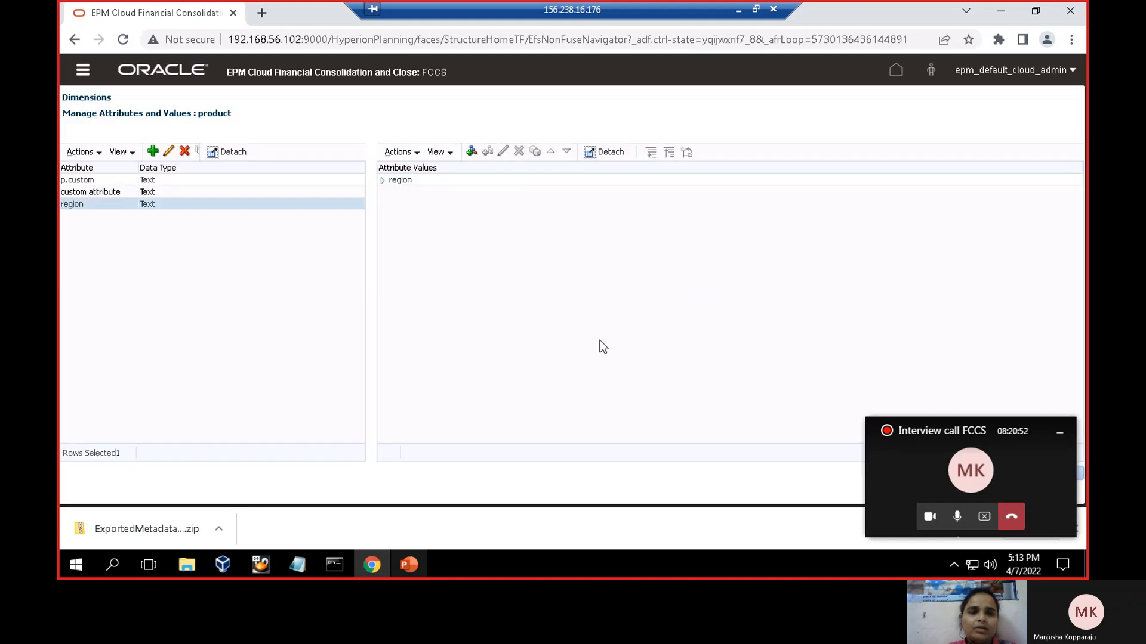
# Step: Review the attribute values defined under the region and p.custom attributes
pyautogui.click(425, 184)
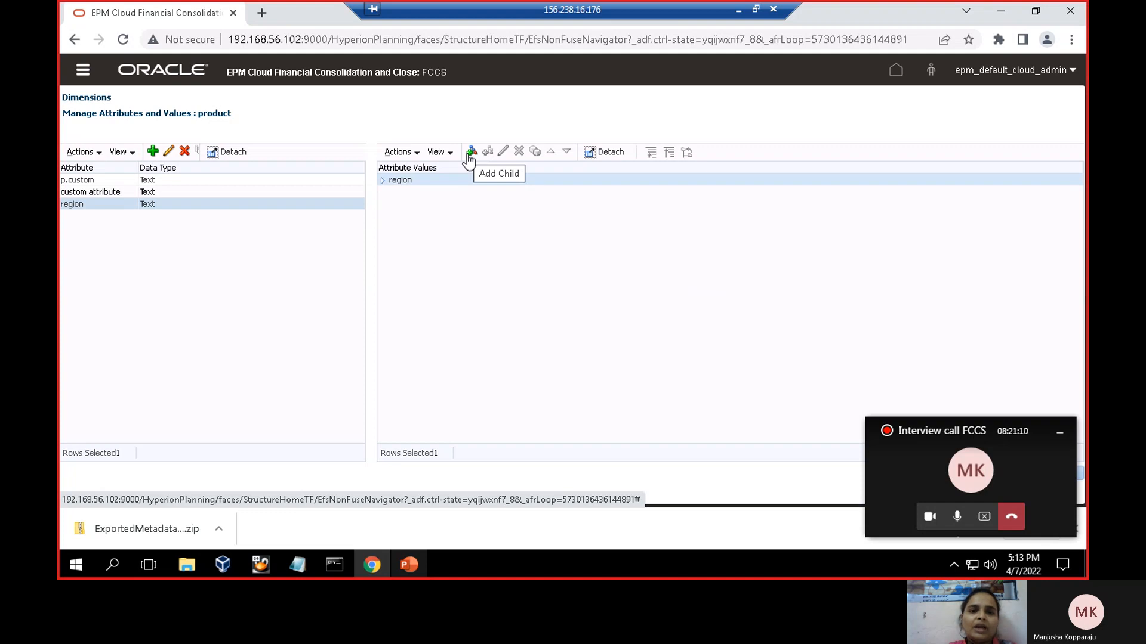
pyautogui.click(257, 183)
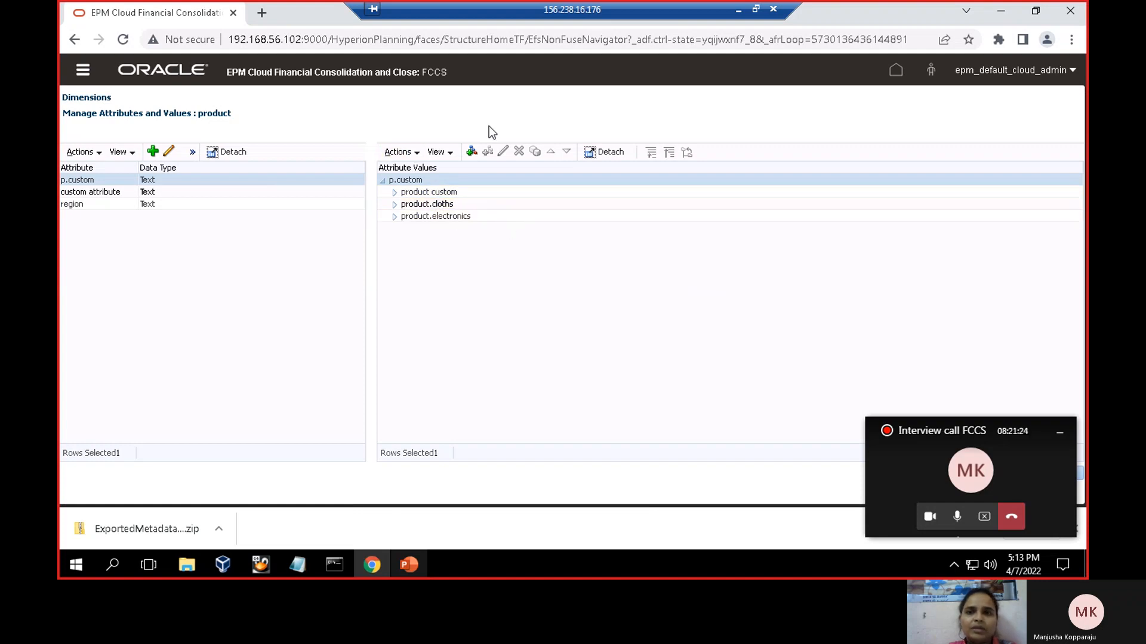
# Step: Return to the home page and open the custom attributes management page for the Currency dimension
pyautogui.click(893, 70)
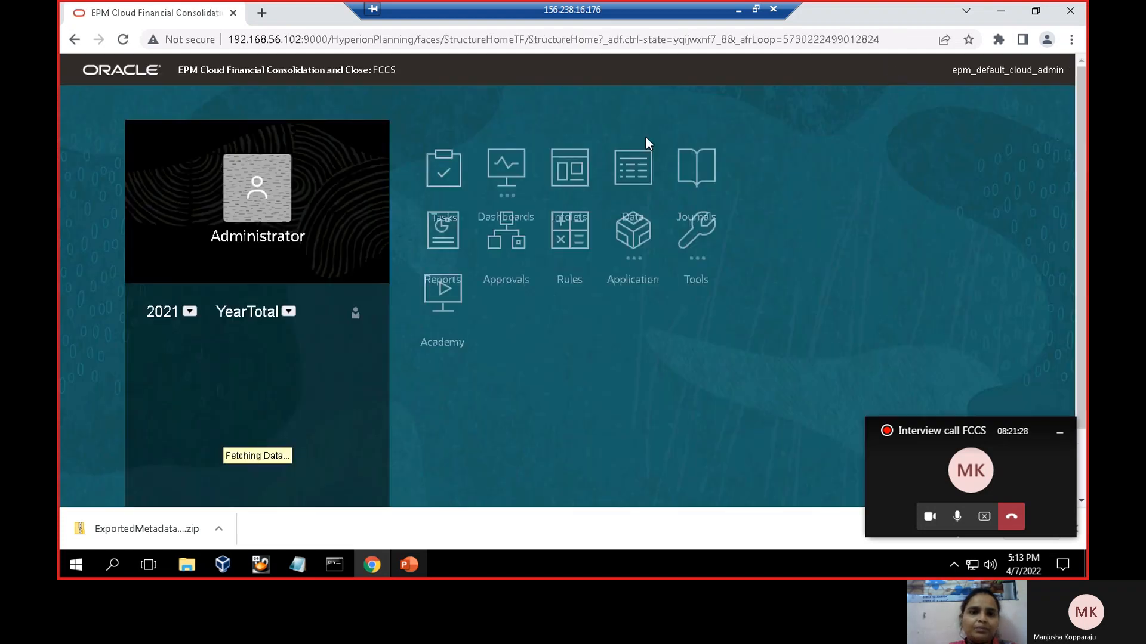
pyautogui.click(87, 72)
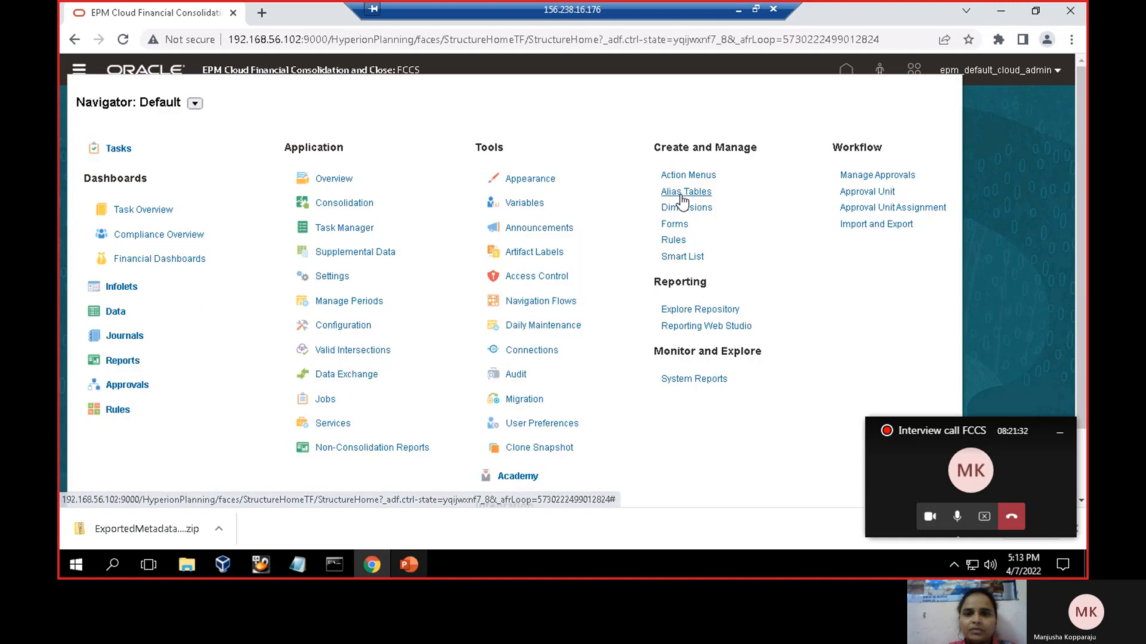
pyautogui.click(686, 209)
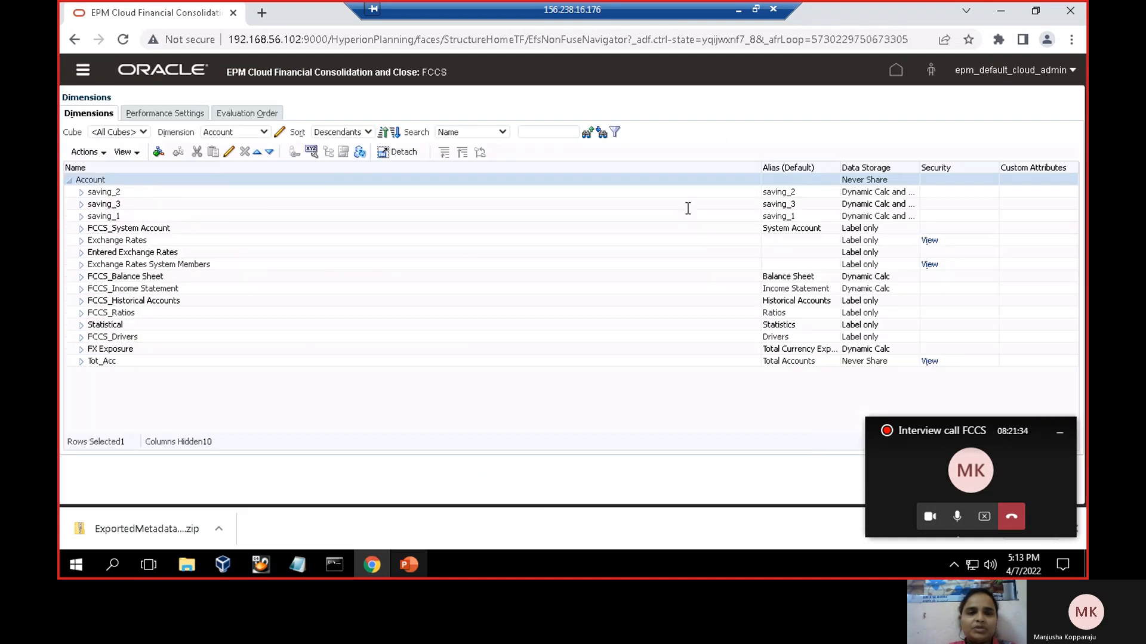
pyautogui.click(263, 132)
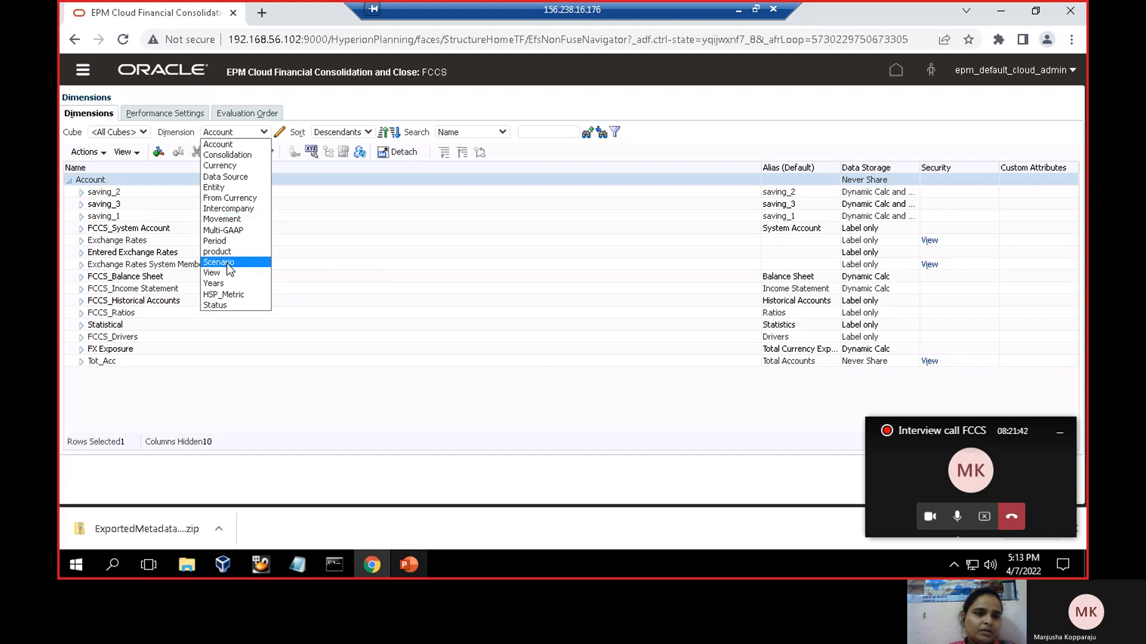
pyautogui.click(241, 166)
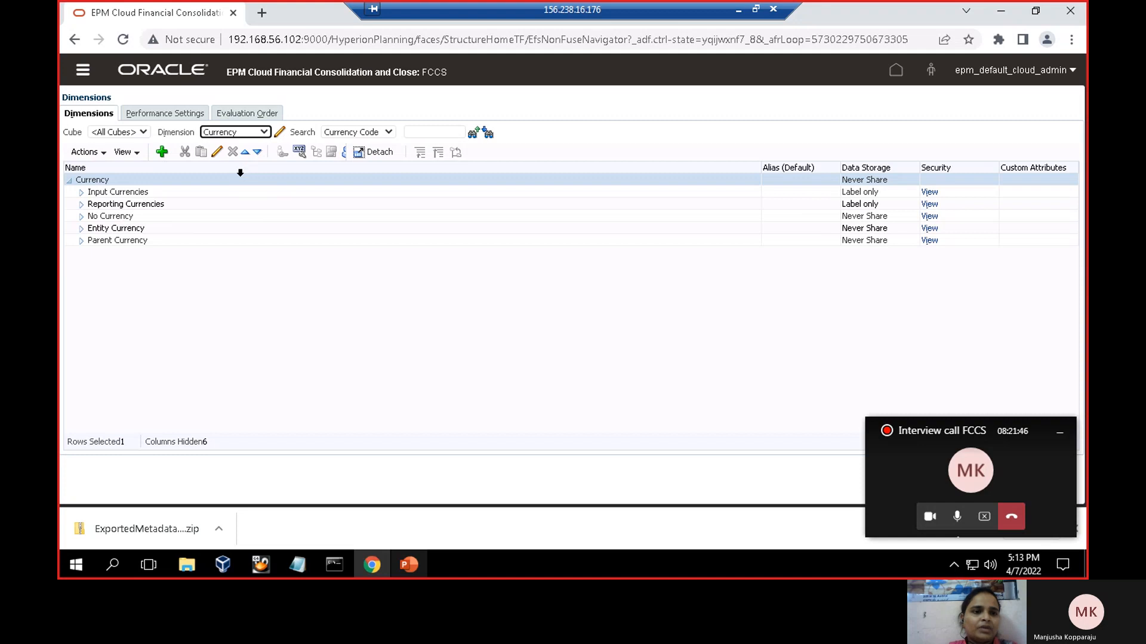
pyautogui.click(221, 152)
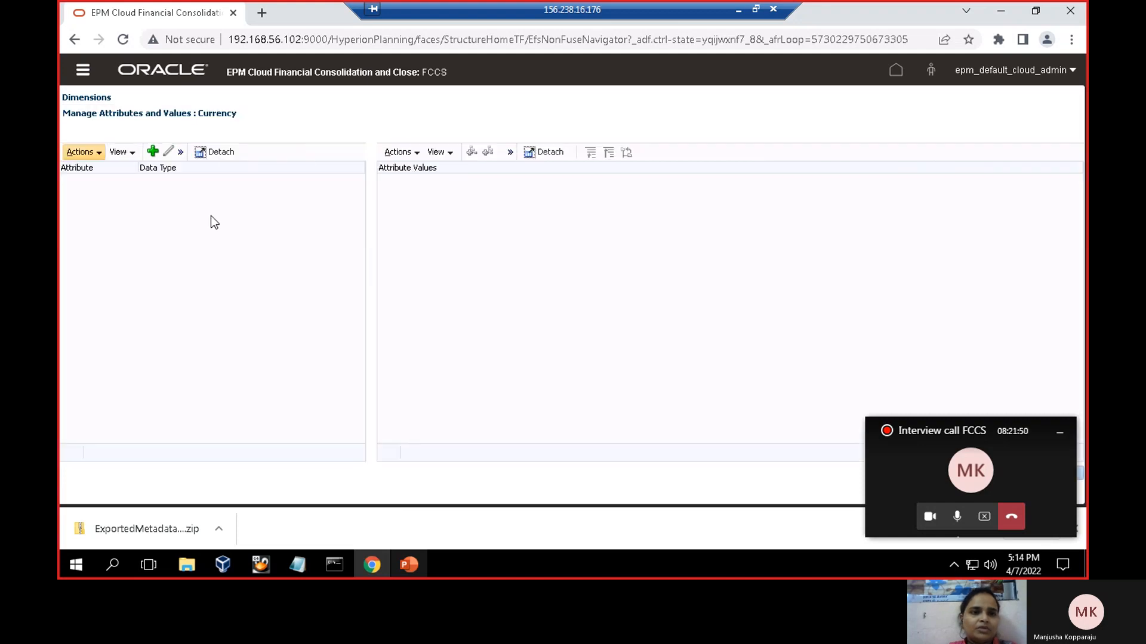
# Step: Create a Text attribute named "currency attribute" for the Currency dimension and save it
pyautogui.click(154, 151)
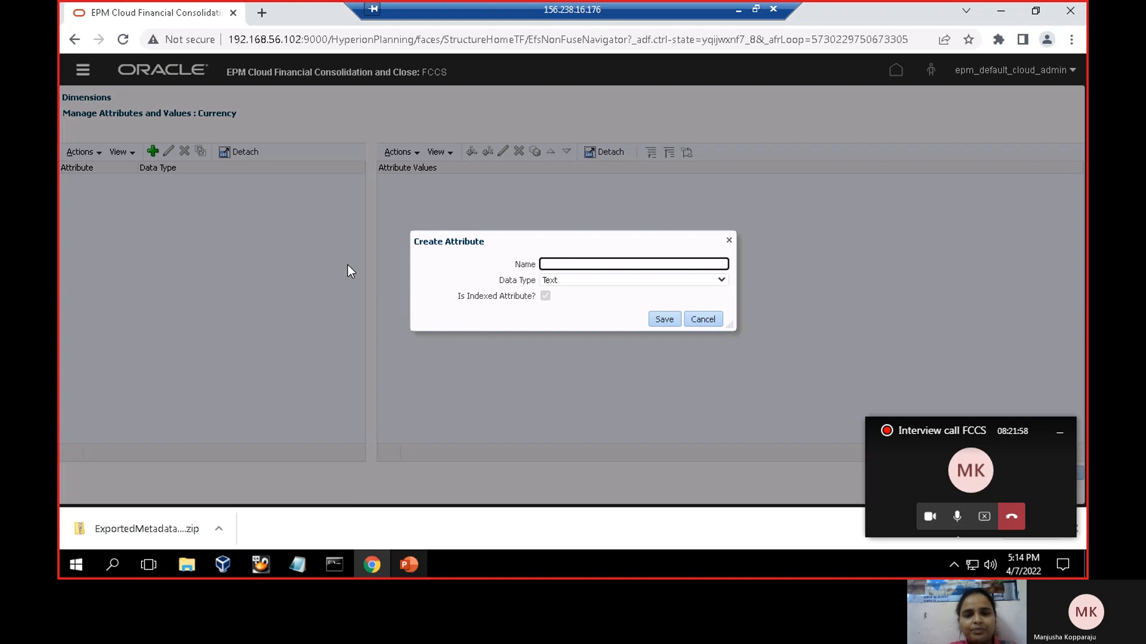
pyautogui.write('currency attribute')
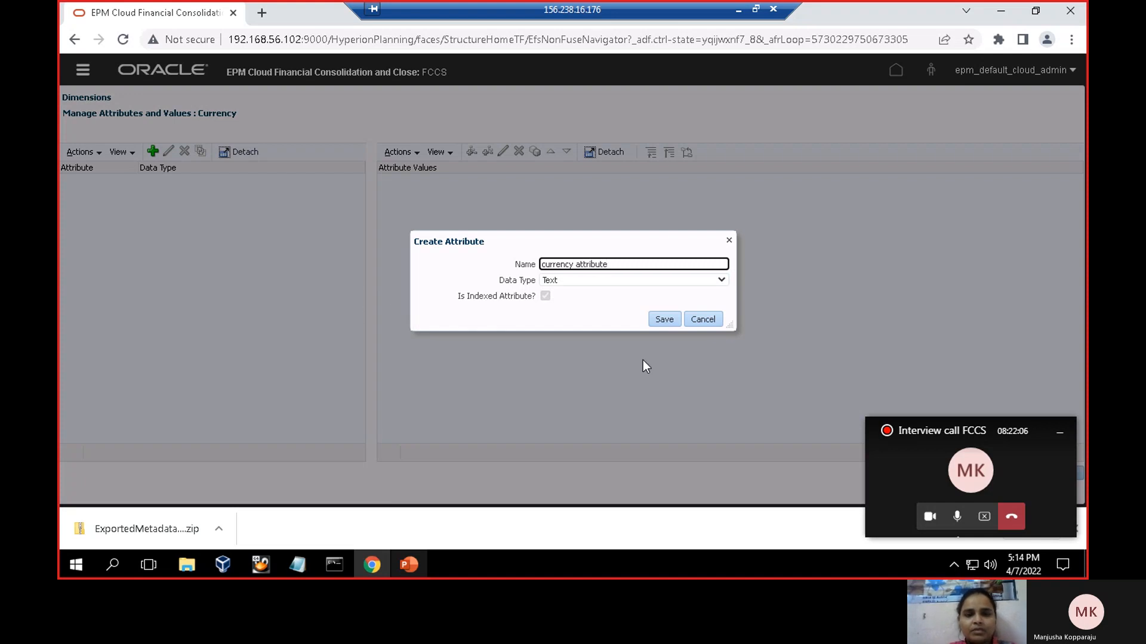
pyautogui.click(660, 318)
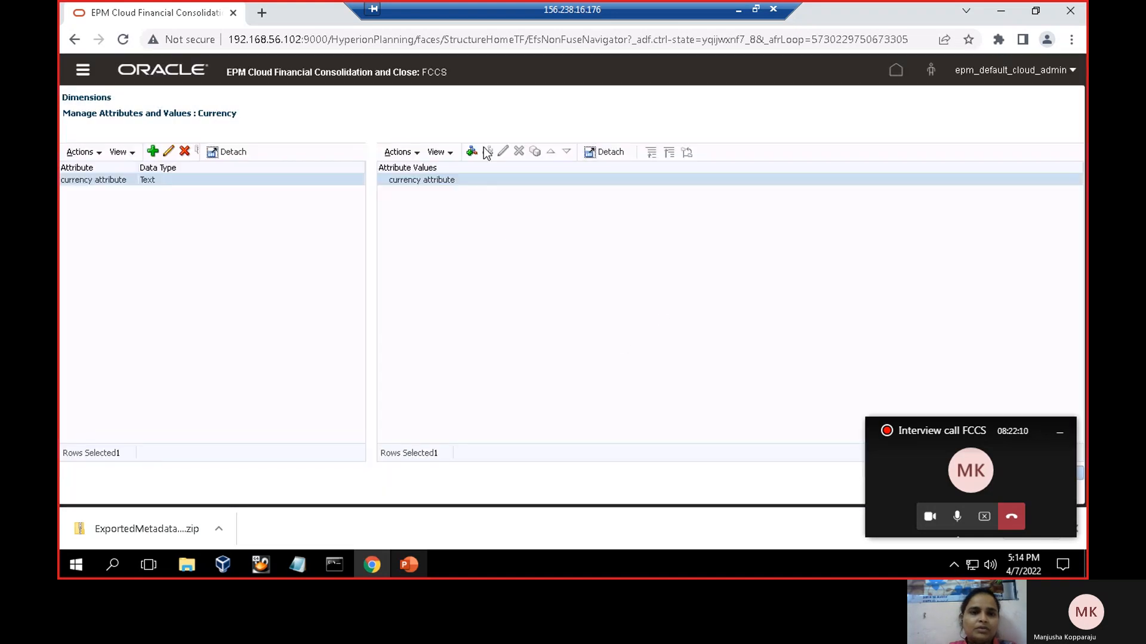
# Step: Add a child value named "usd" under the currency attribute and save it
pyautogui.click(471, 152)
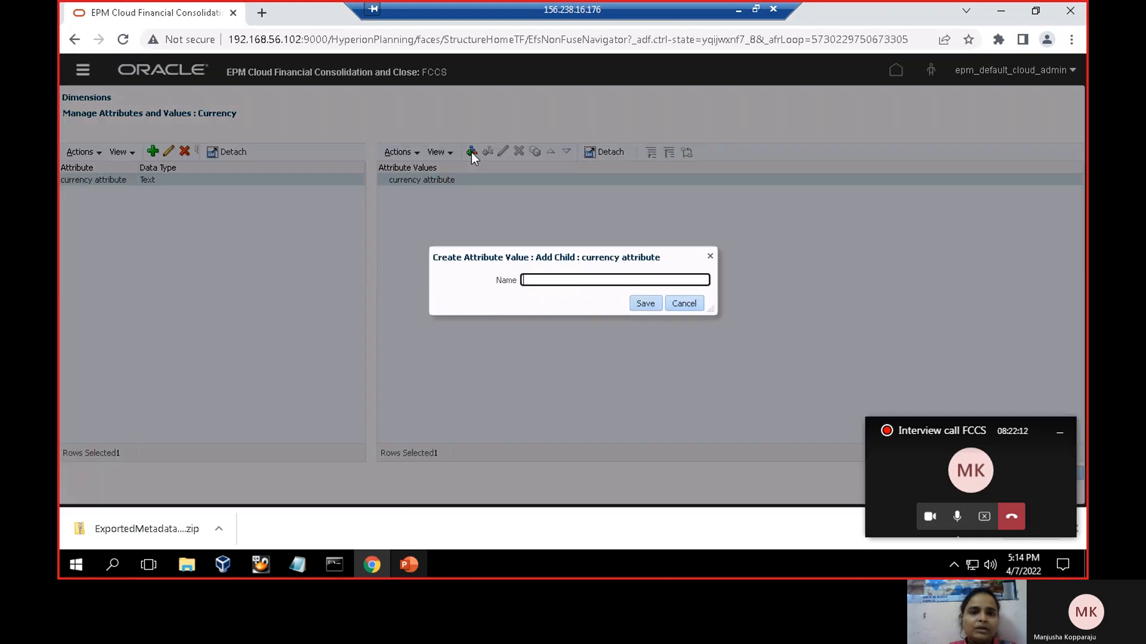
pyautogui.write('usd')
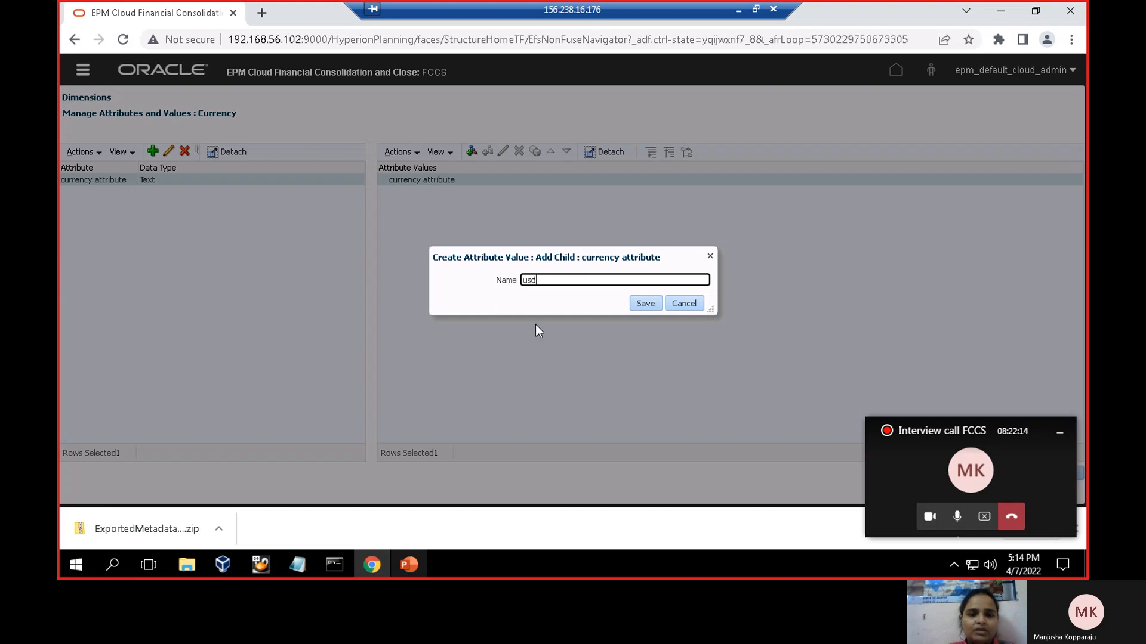
pyautogui.click(645, 304)
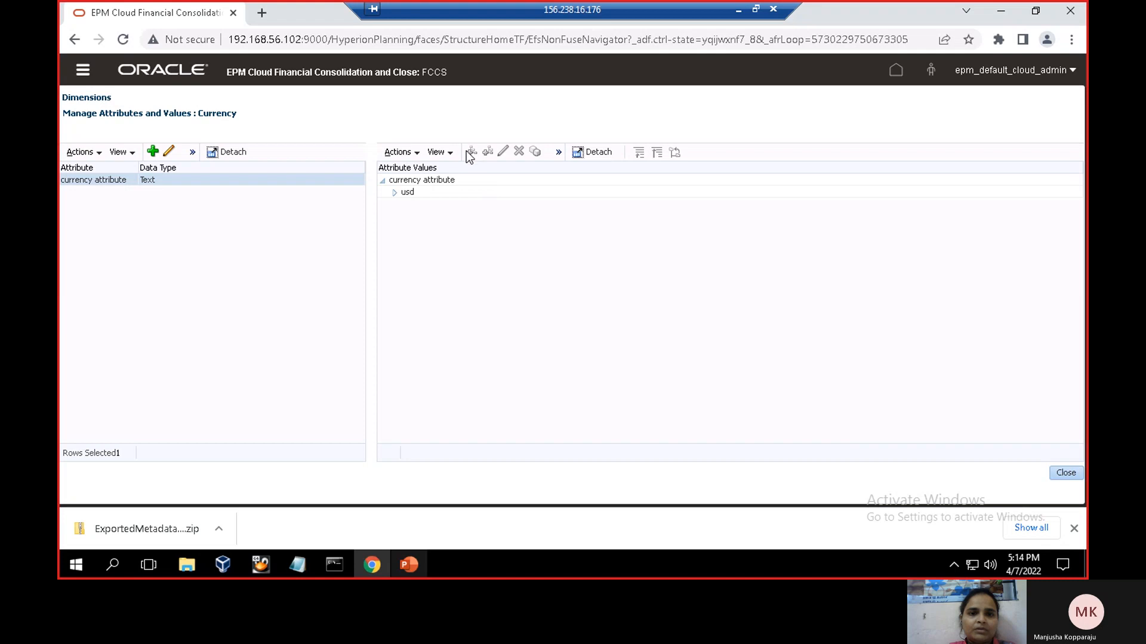
# Step: Try to add another child value named "eur" under the currency attribute
pyautogui.click(434, 180)
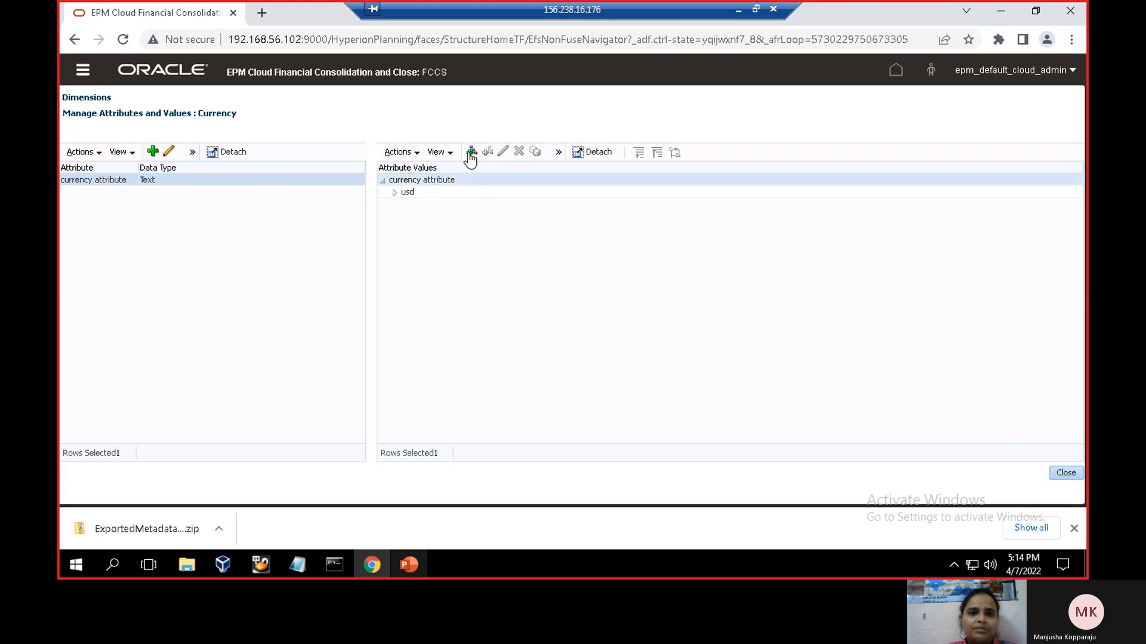
pyautogui.click(471, 153)
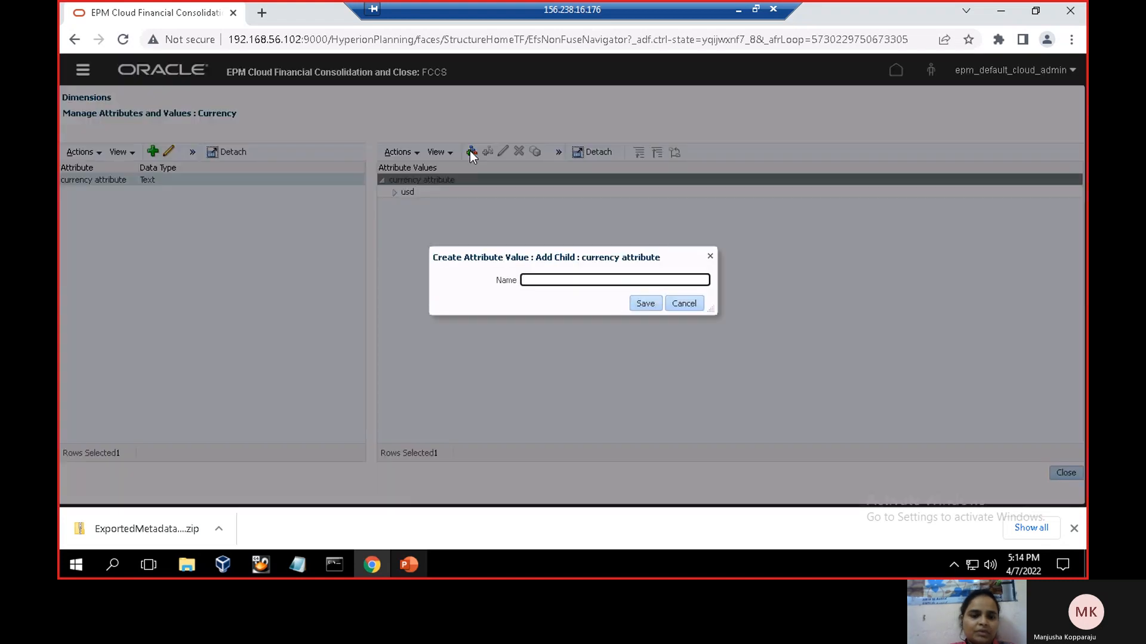
pyautogui.write('eur')
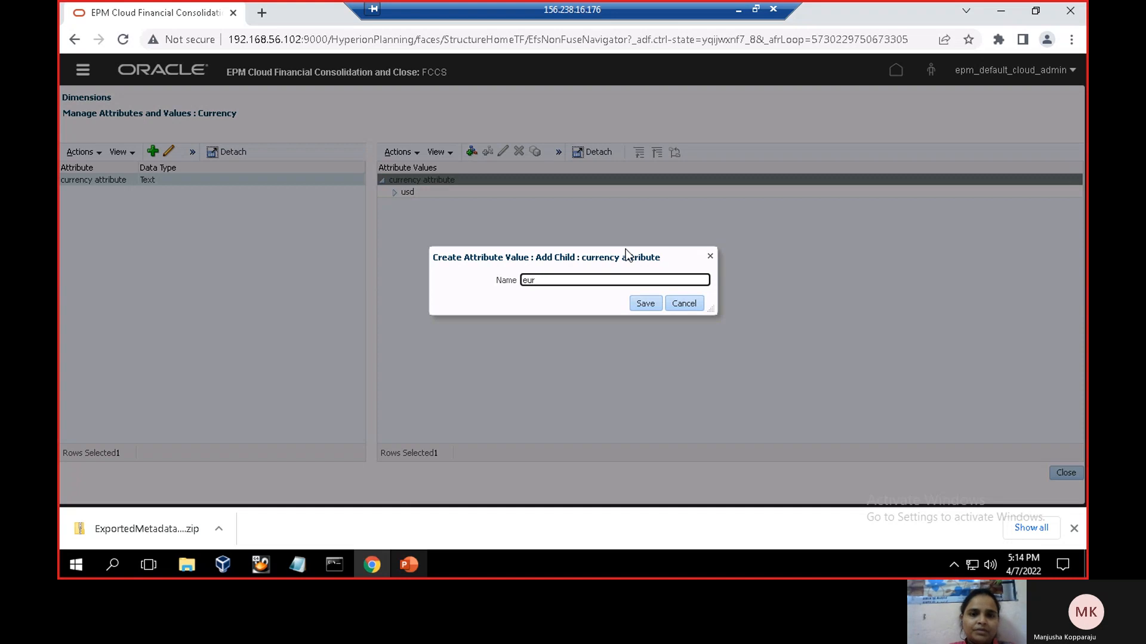
pyautogui.click(639, 307)
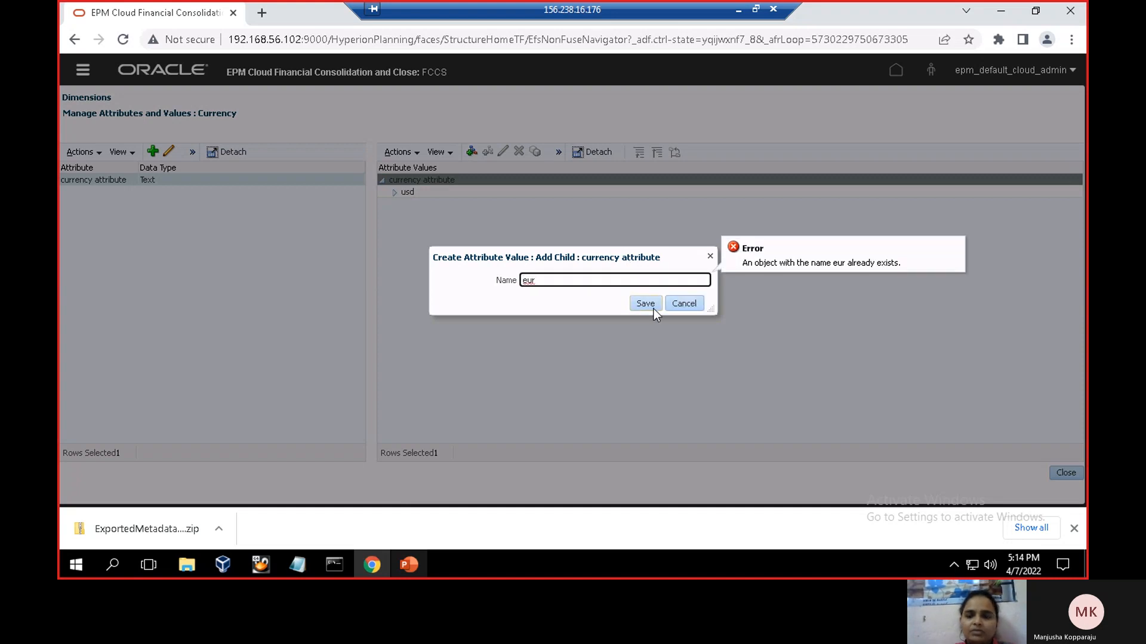
# Step: Replace the new child value's name with "EUR" in capitals and try to save it
pyautogui.press('BackSpace')
pyautogui.press('BackSpace')
pyautogui.press('BackSpace')
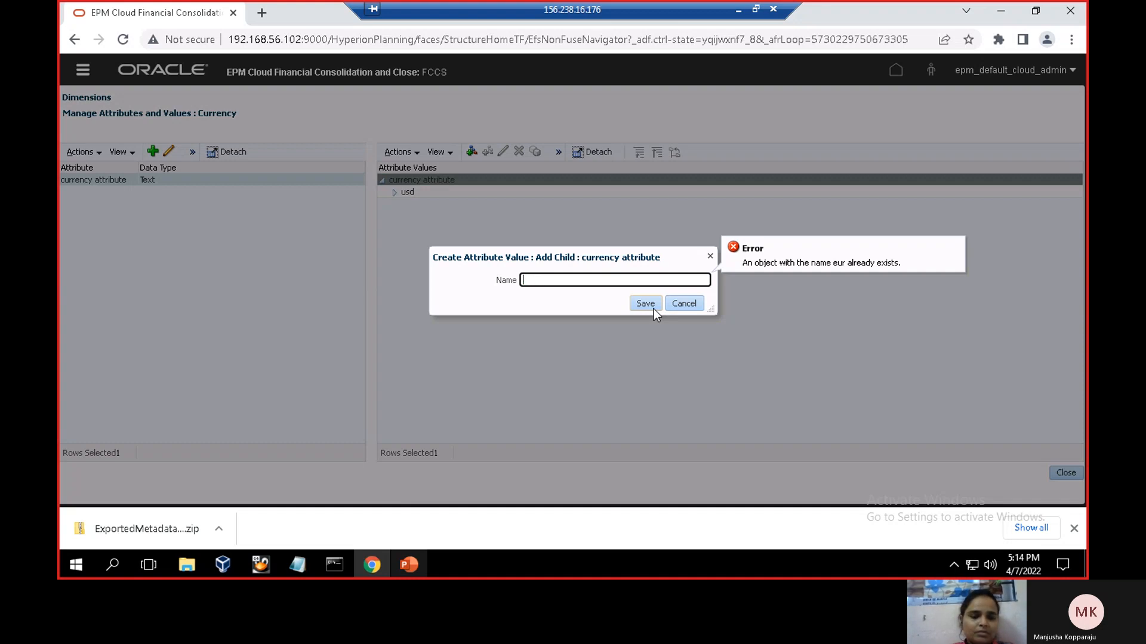
pyautogui.write('EUR')
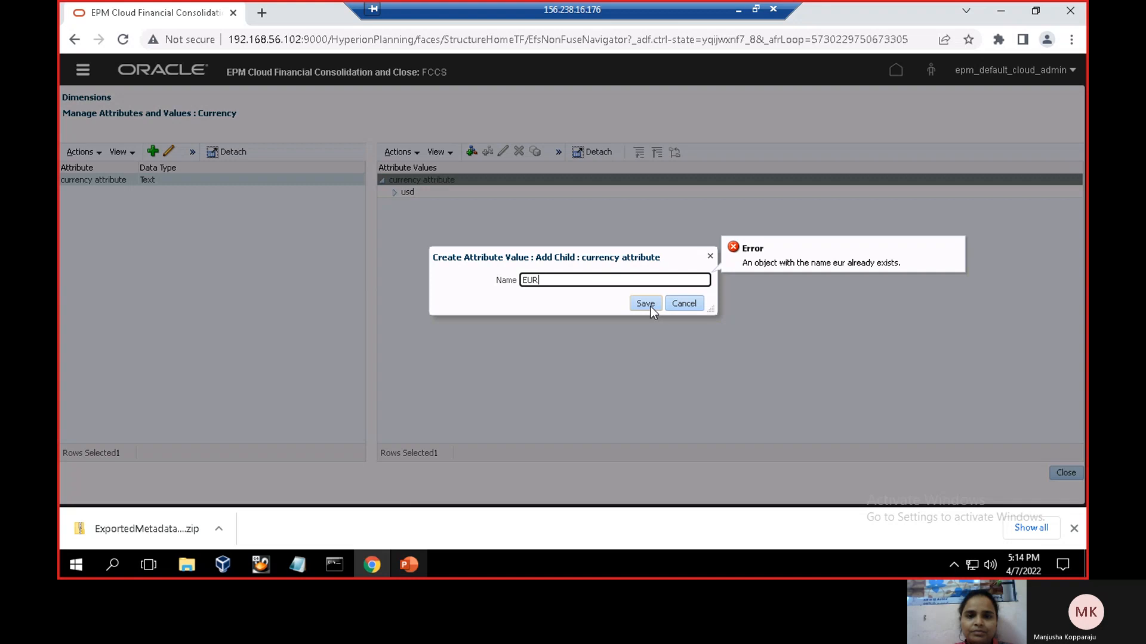
pyautogui.click(650, 306)
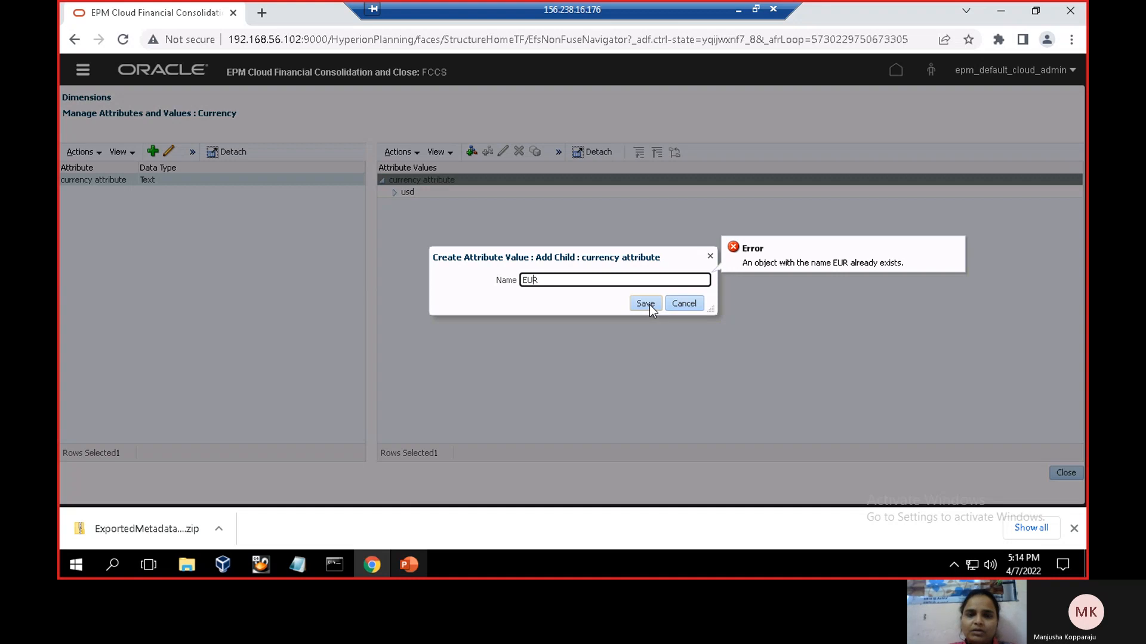
# Step: Try to save the new child value of the currency attribute as "CAD" and abandon adding it
pyautogui.press('BackSpace')
pyautogui.press('BackSpace')
pyautogui.press('BackSpace')
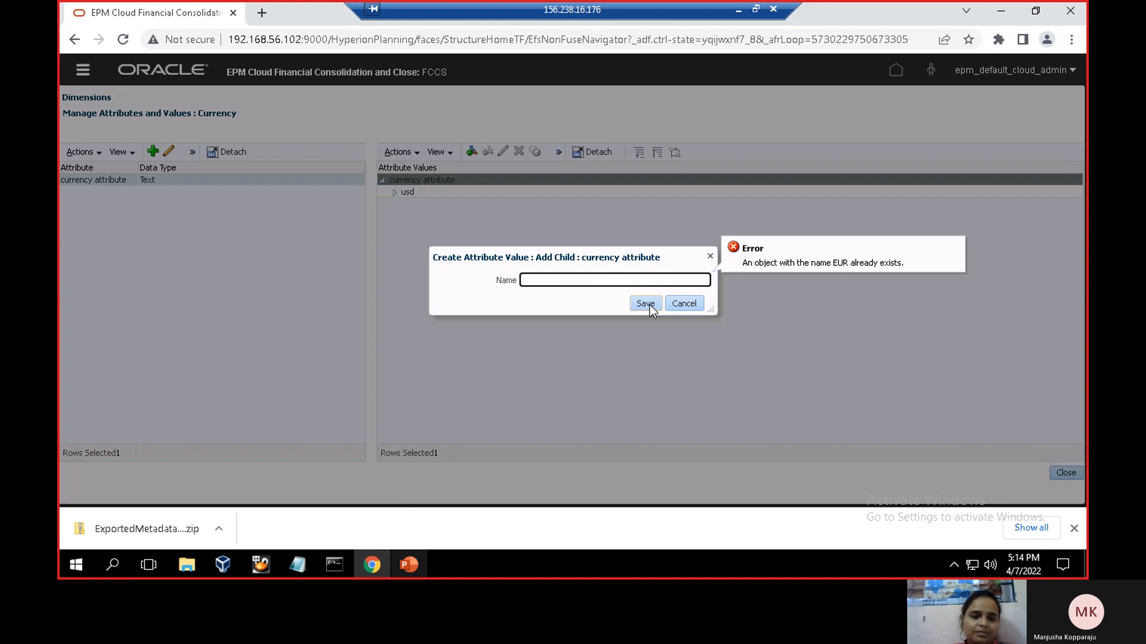
pyautogui.write('CAD')
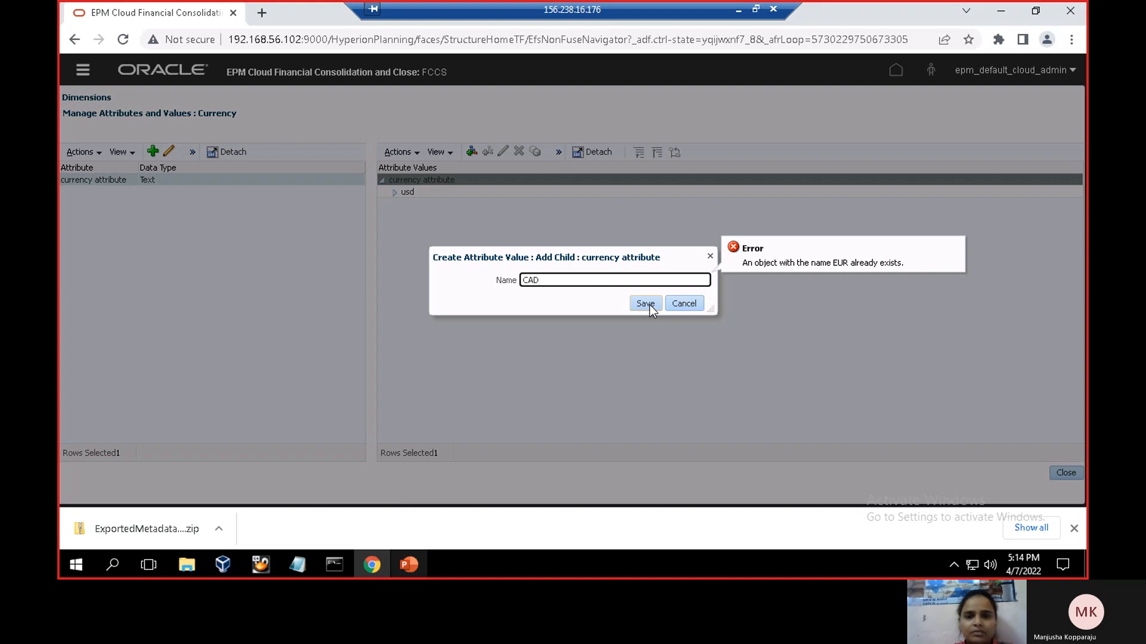
pyautogui.click(645, 303)
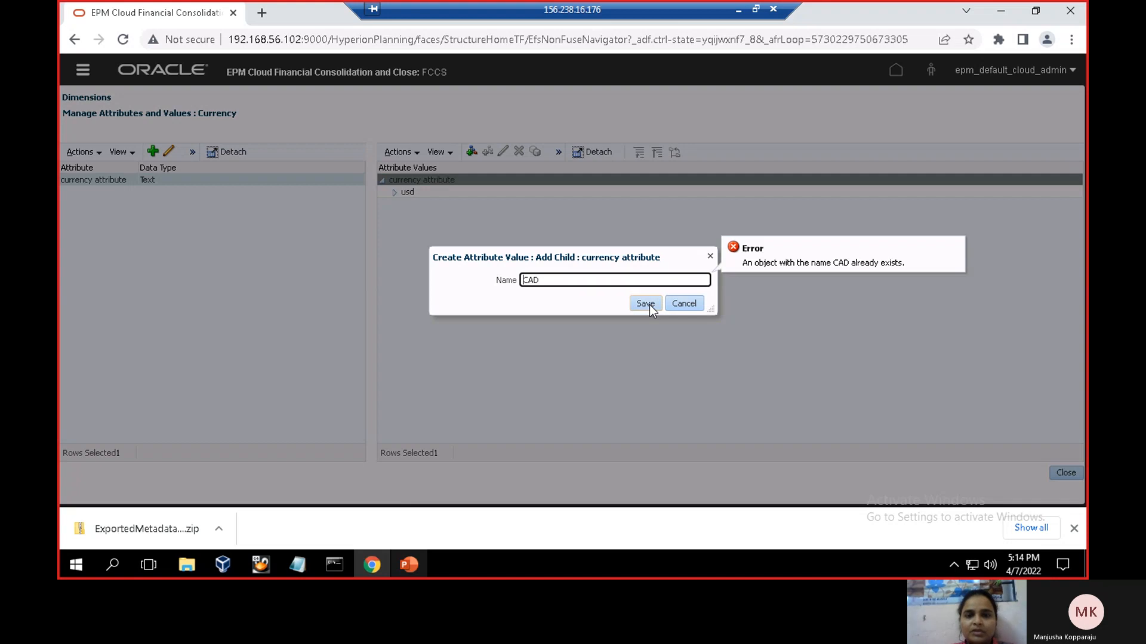
pyautogui.press('BackSpace')
pyautogui.press('BackSpace')
pyautogui.press('BackSpace')
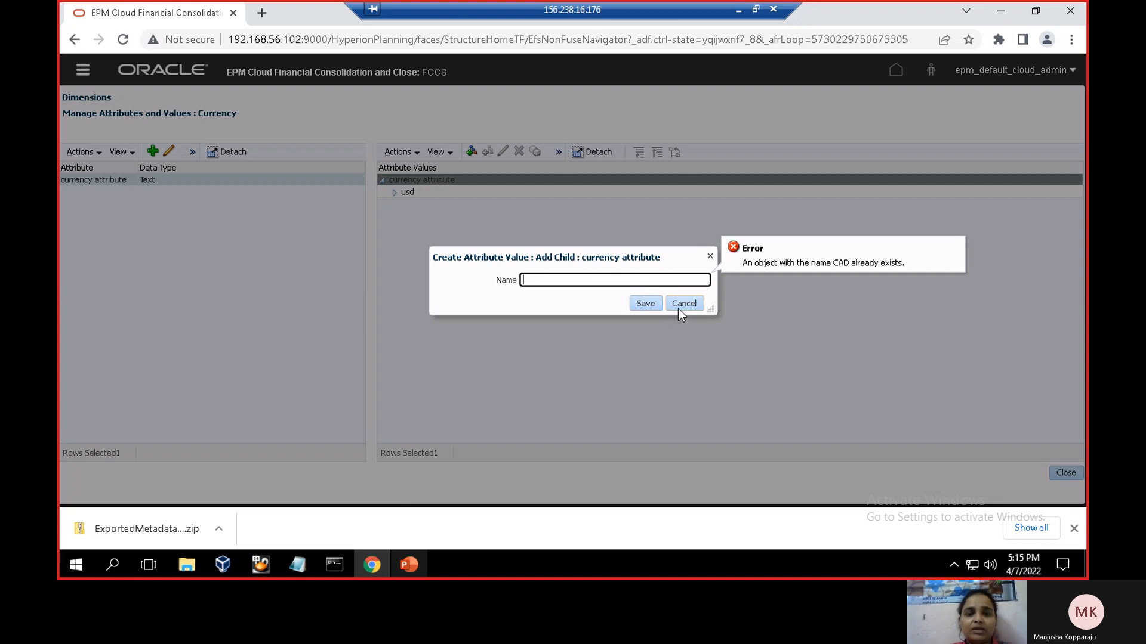
pyautogui.click(684, 304)
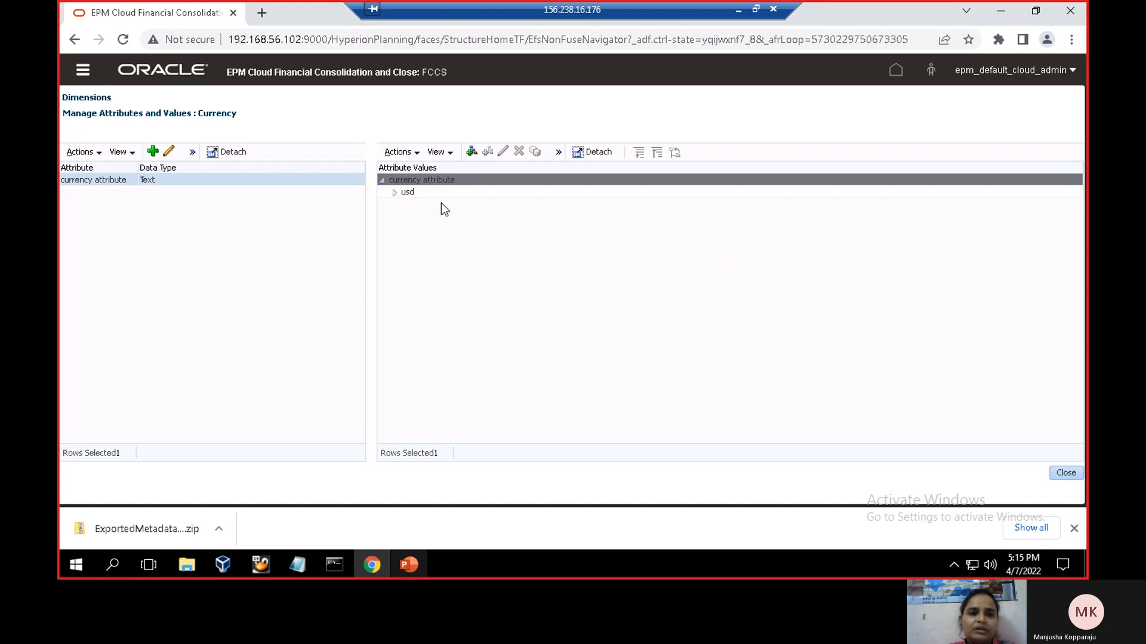
# Step: Leave the Currency attribute management and return to the Dimensions page of the FCCS application
pyautogui.click(899, 72)
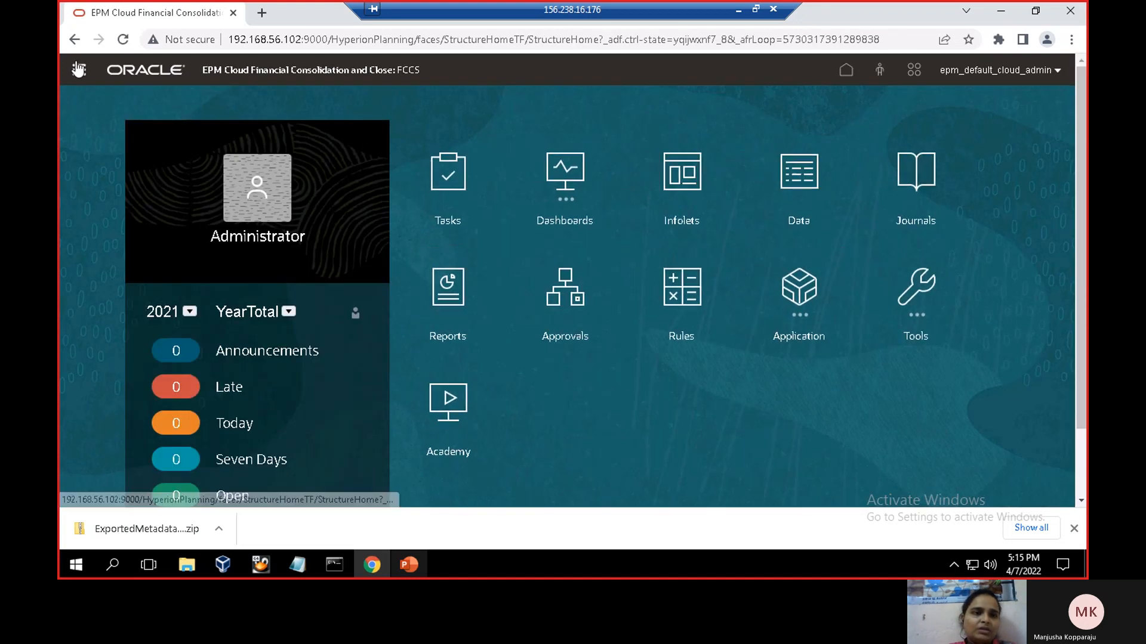
pyautogui.click(78, 71)
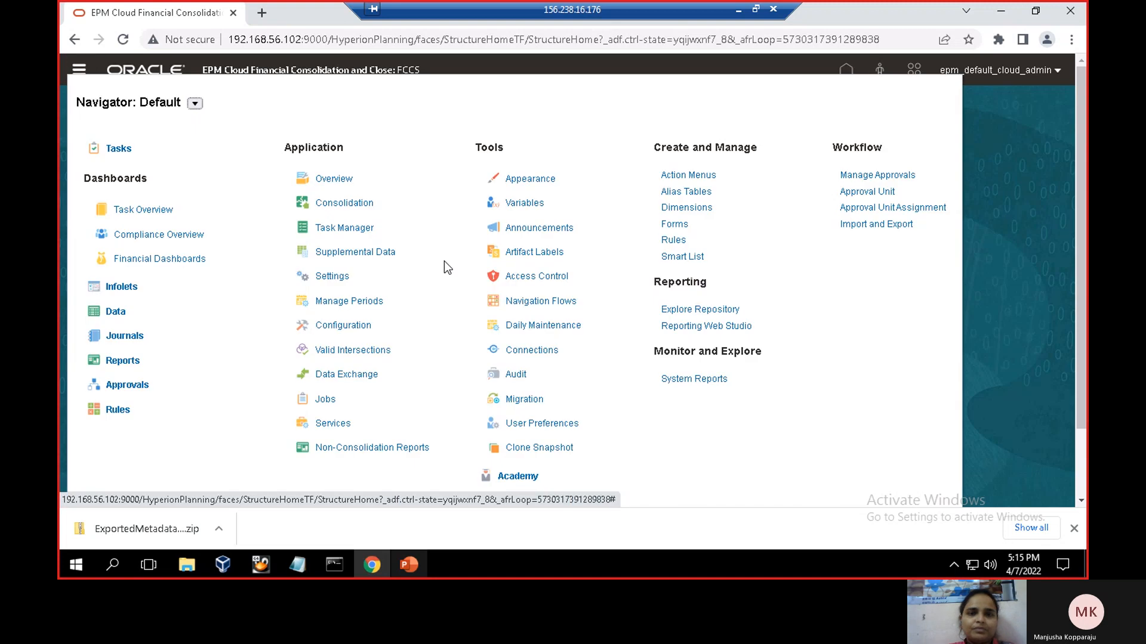
pyautogui.click(689, 208)
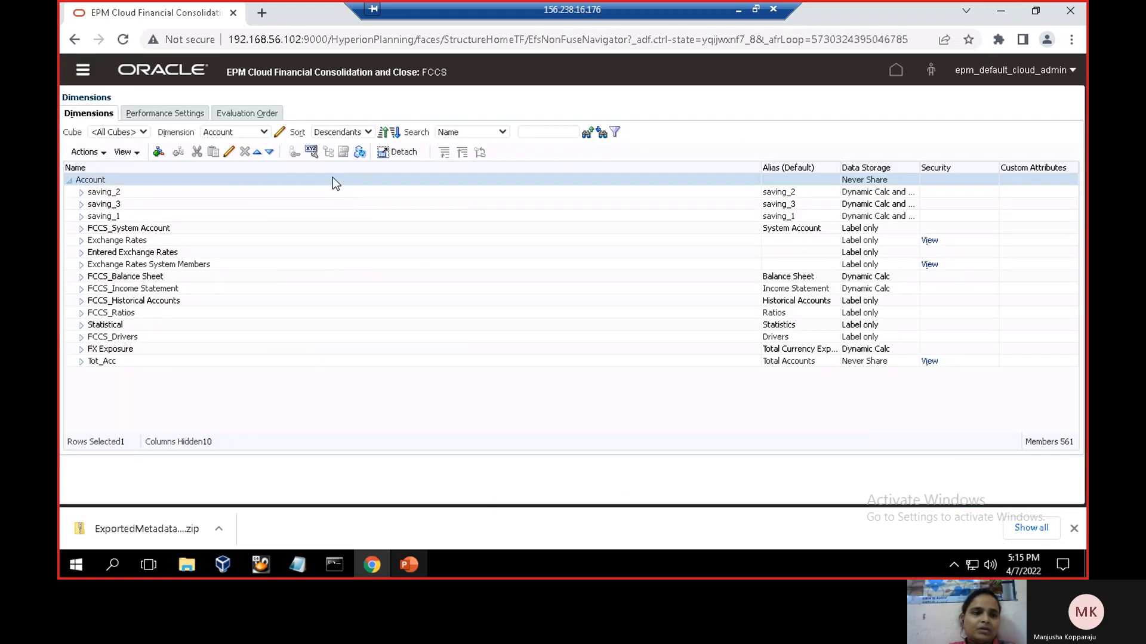
# Step: Examine which attribute values are available for the Tot_Acc member of the Account dimension and leave the member without changes
pyautogui.click(321, 192)
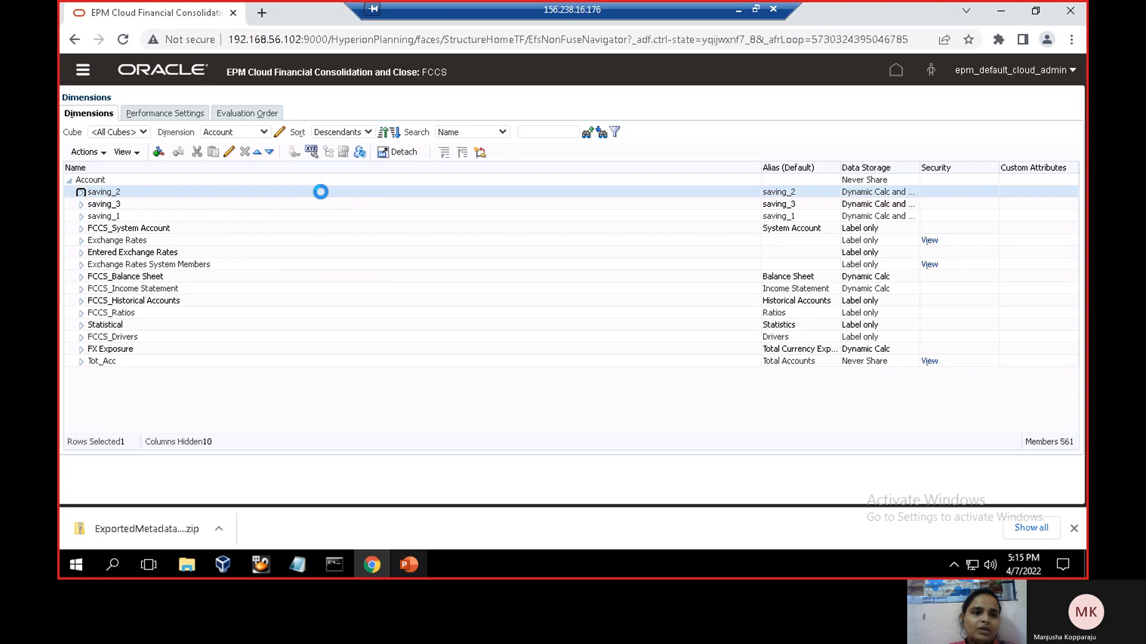
pyautogui.click(302, 240)
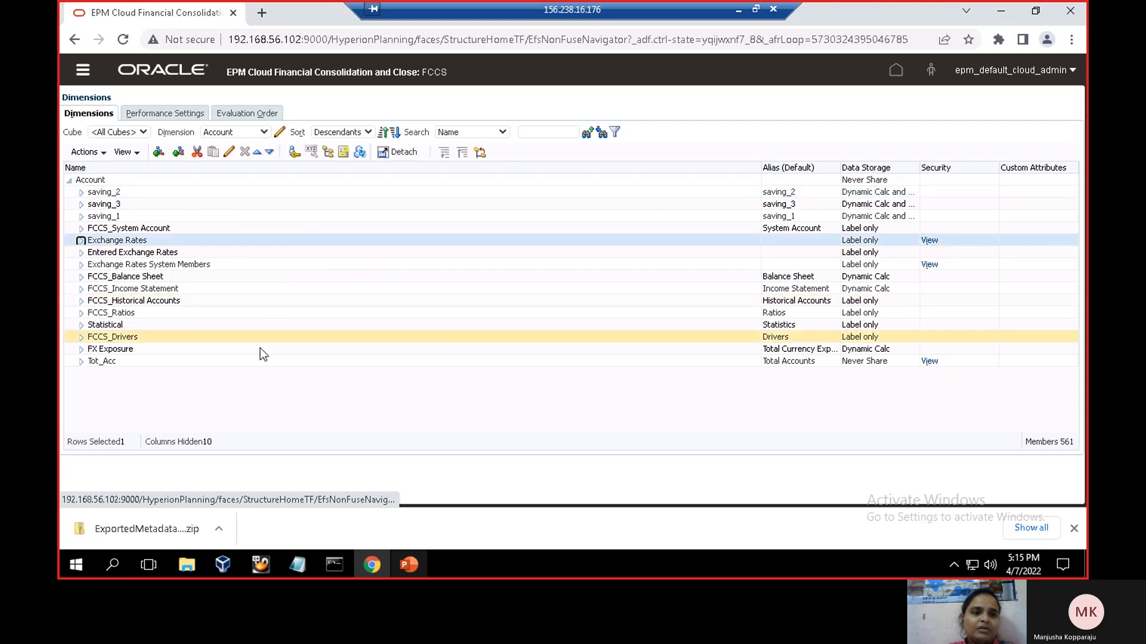
pyautogui.click(253, 365)
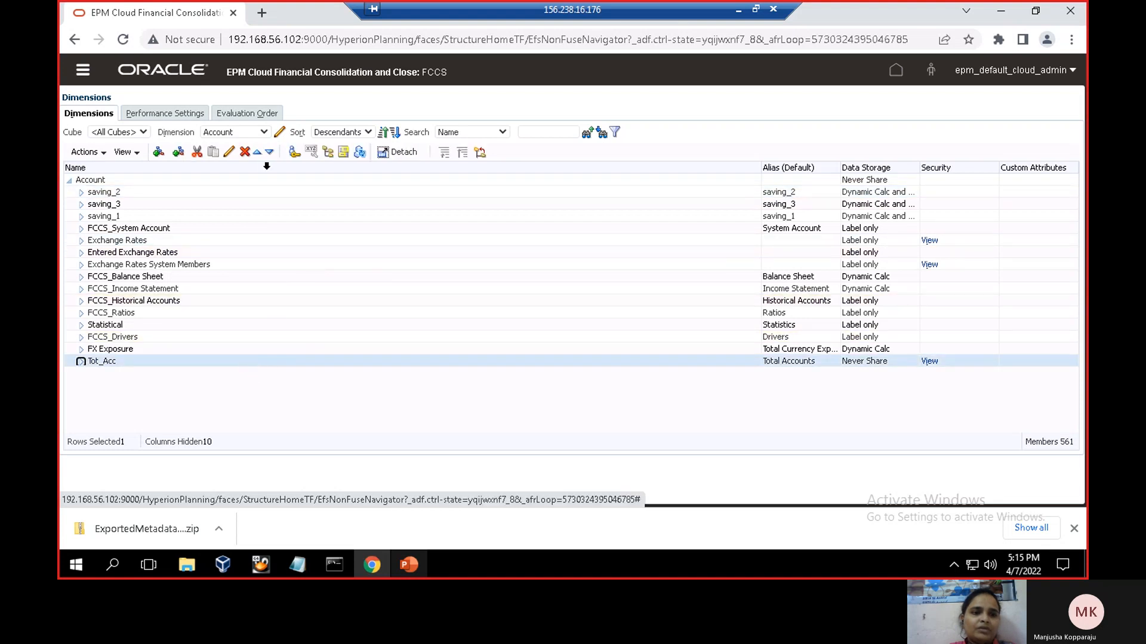
pyautogui.click(230, 153)
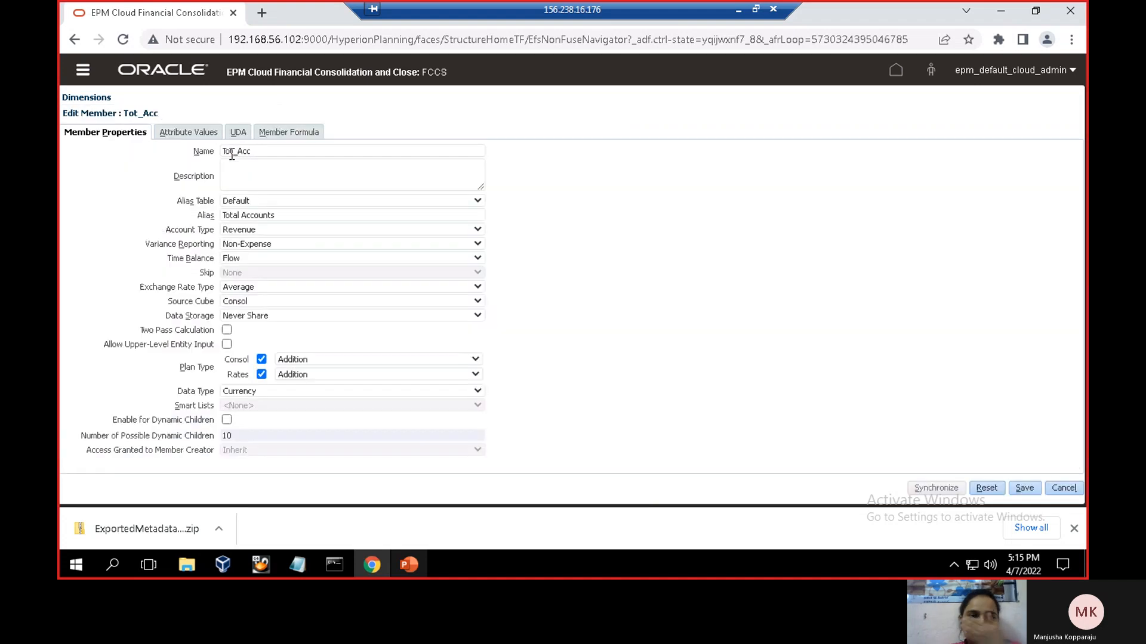
pyautogui.click(186, 132)
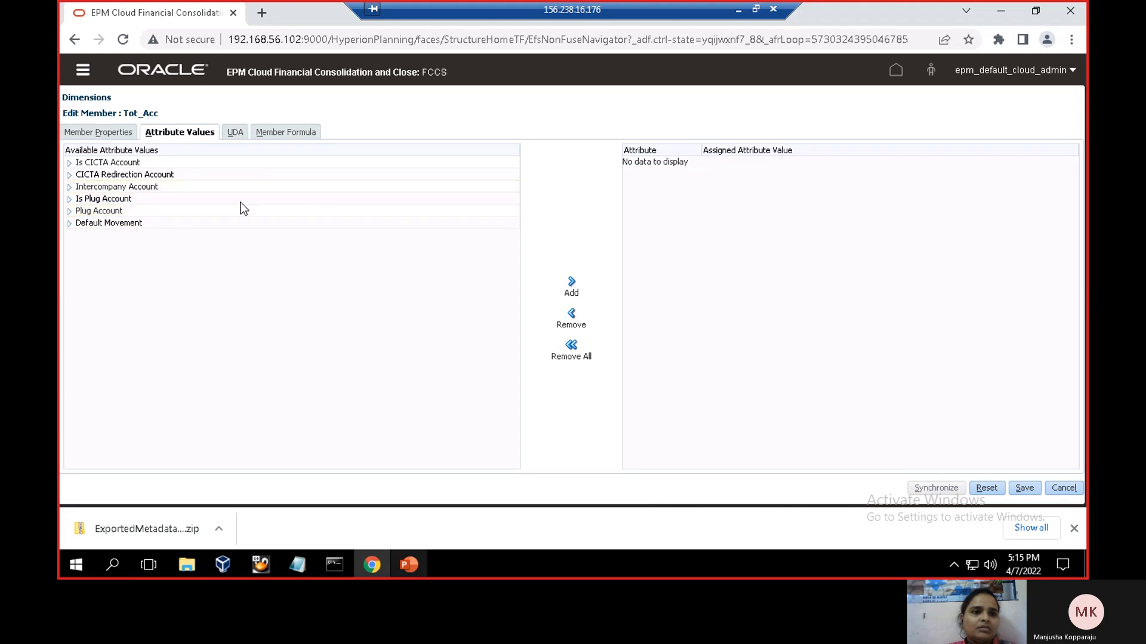
pyautogui.click(94, 135)
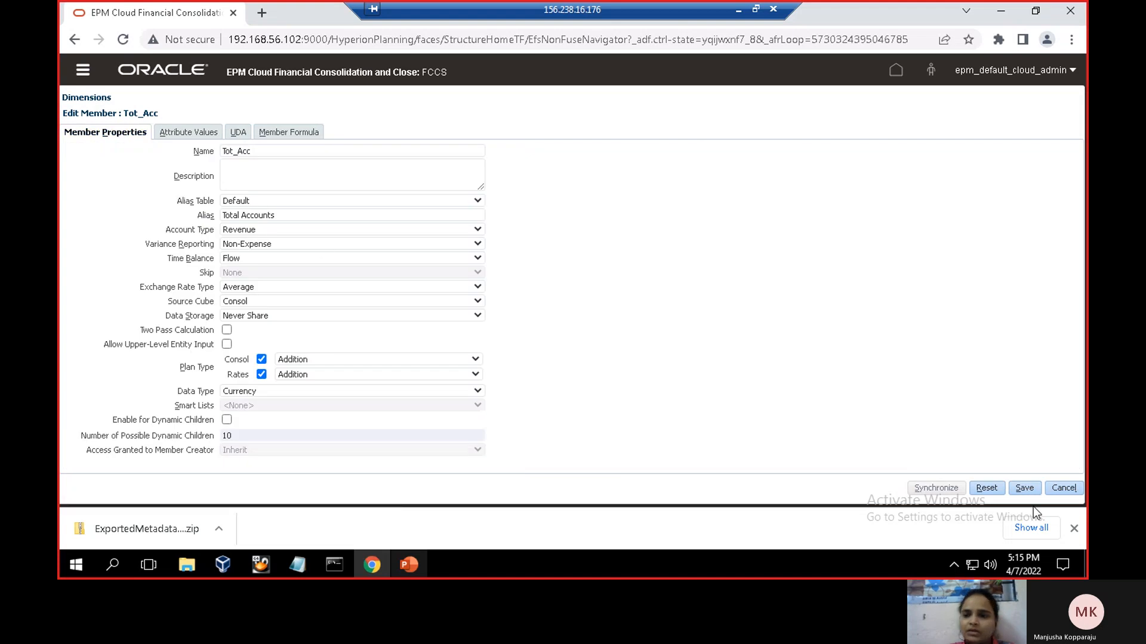
pyautogui.click(1064, 488)
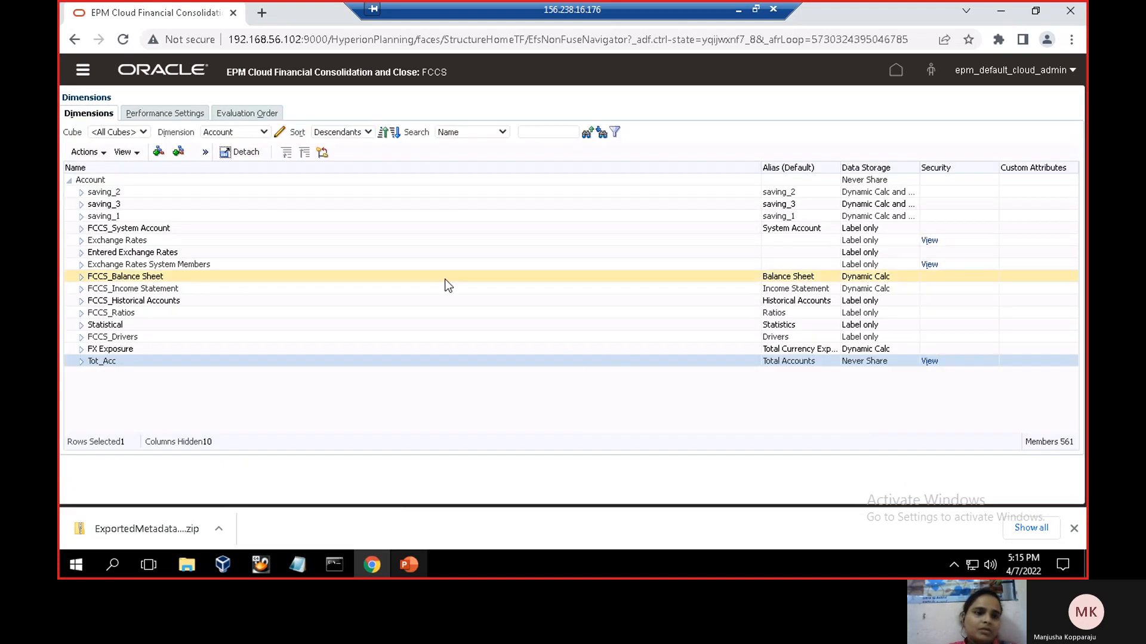
# Step: Review the dimension properties of the Account dimension and leave them without saving
pyautogui.click(401, 180)
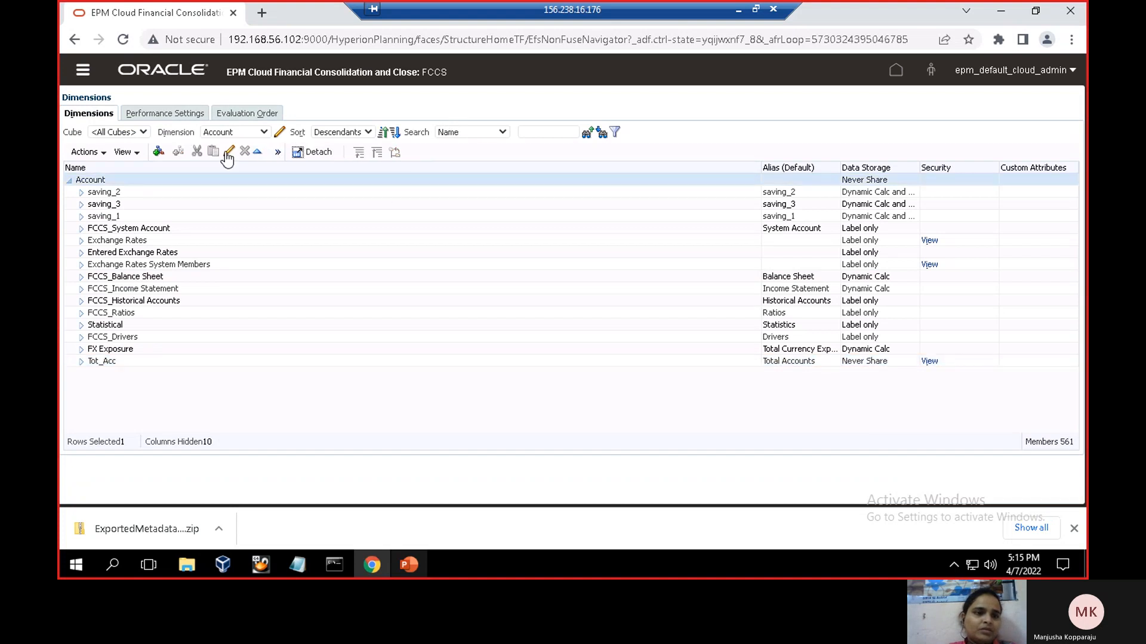
pyautogui.click(227, 153)
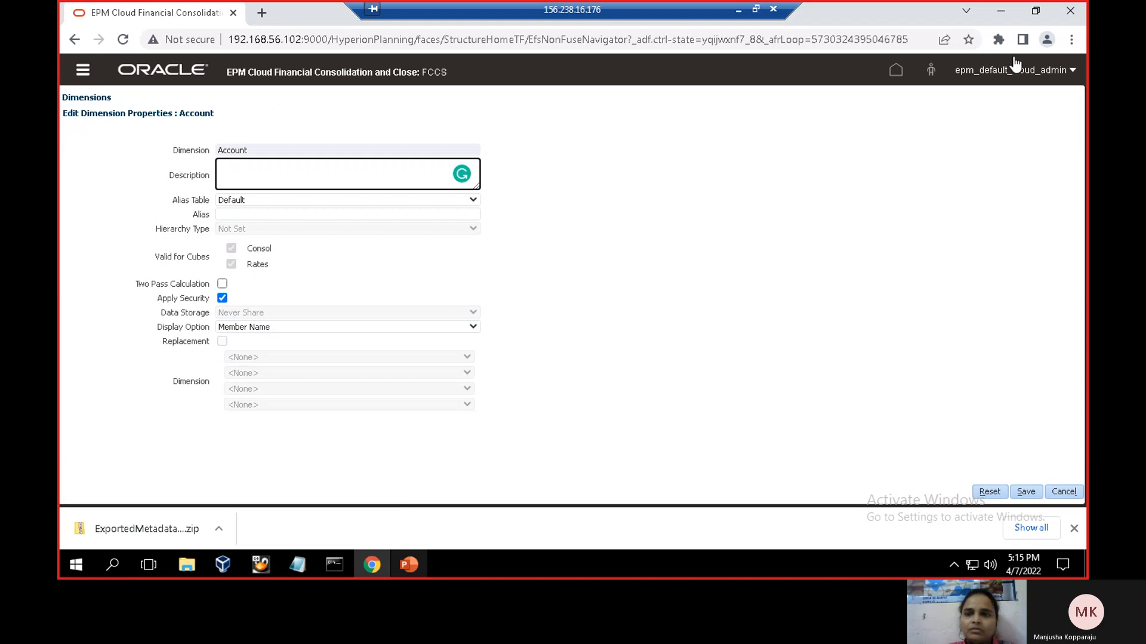
pyautogui.click(1068, 494)
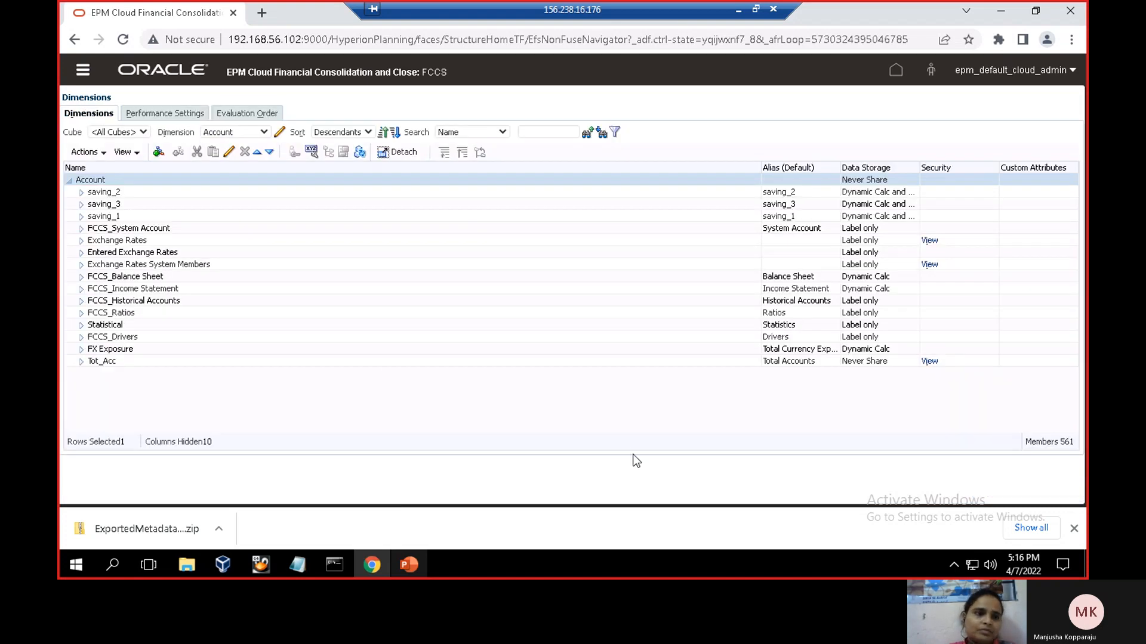
pyautogui.click(230, 152)
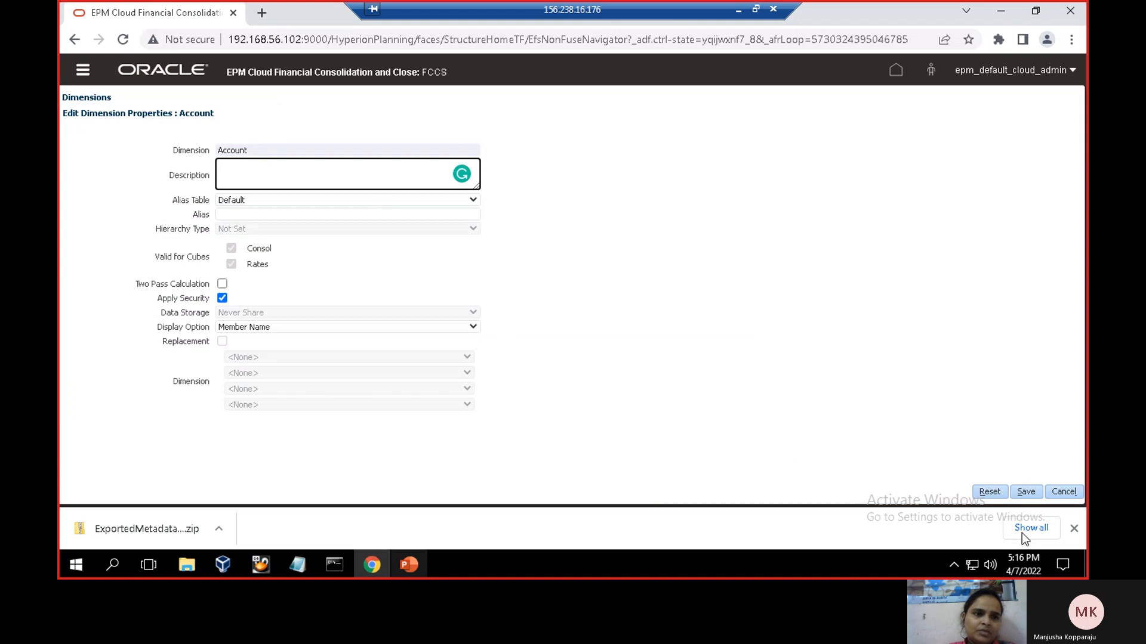
pyautogui.click(1061, 493)
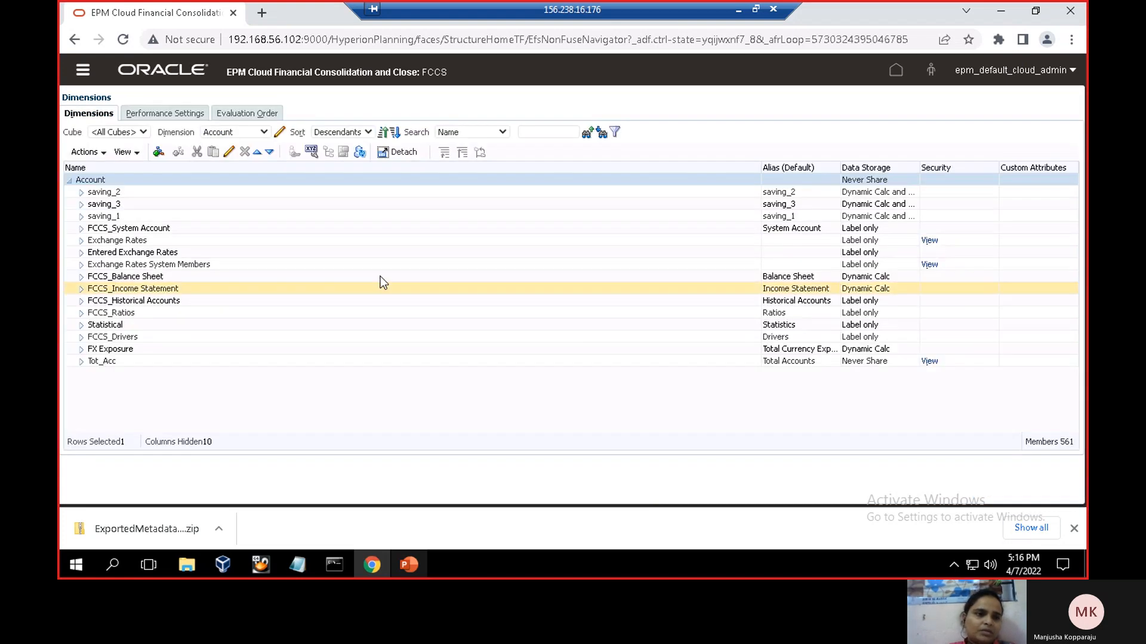
# Step: Switch to the Currency dimension and examine the values under the currency attribute available to its Input Currencies member
pyautogui.click(263, 132)
pyautogui.click(221, 166)
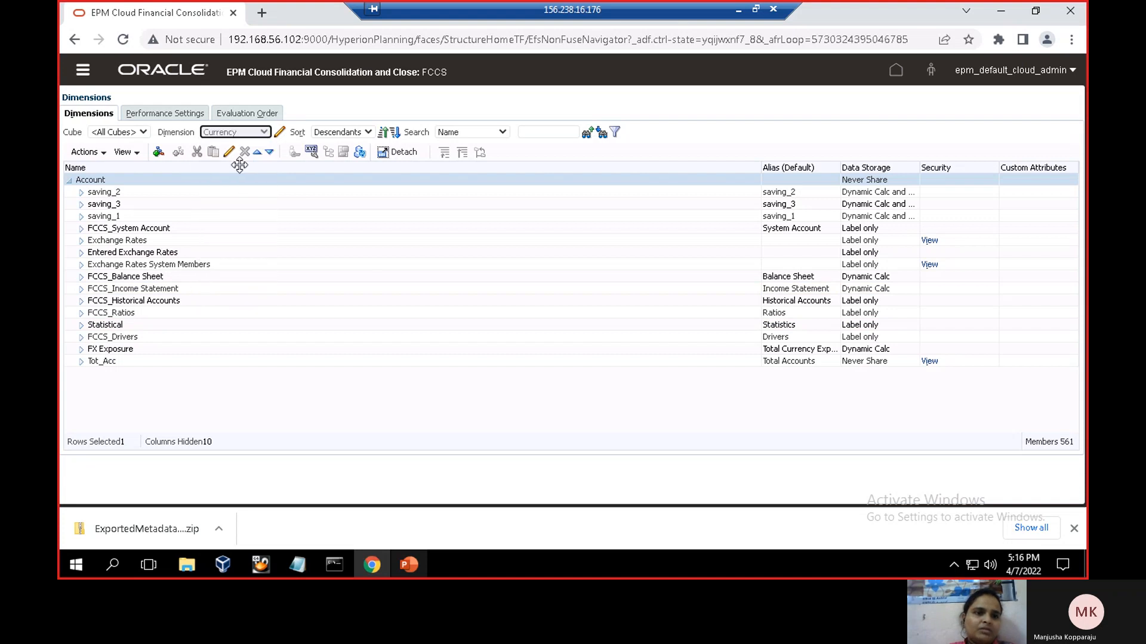
pyautogui.click(138, 189)
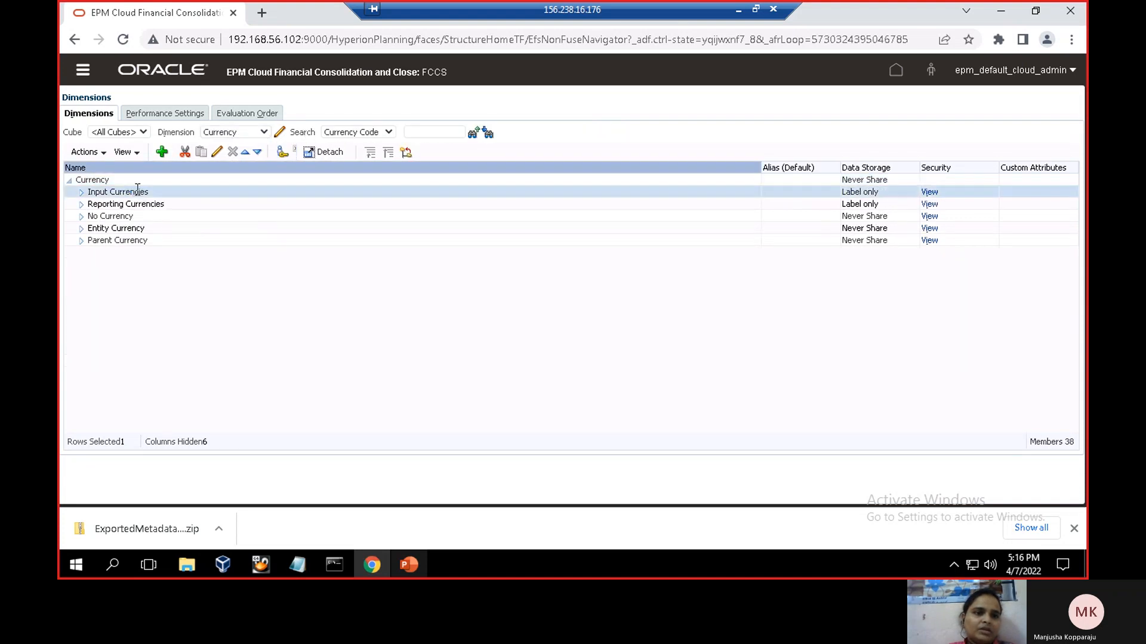
pyautogui.click(216, 149)
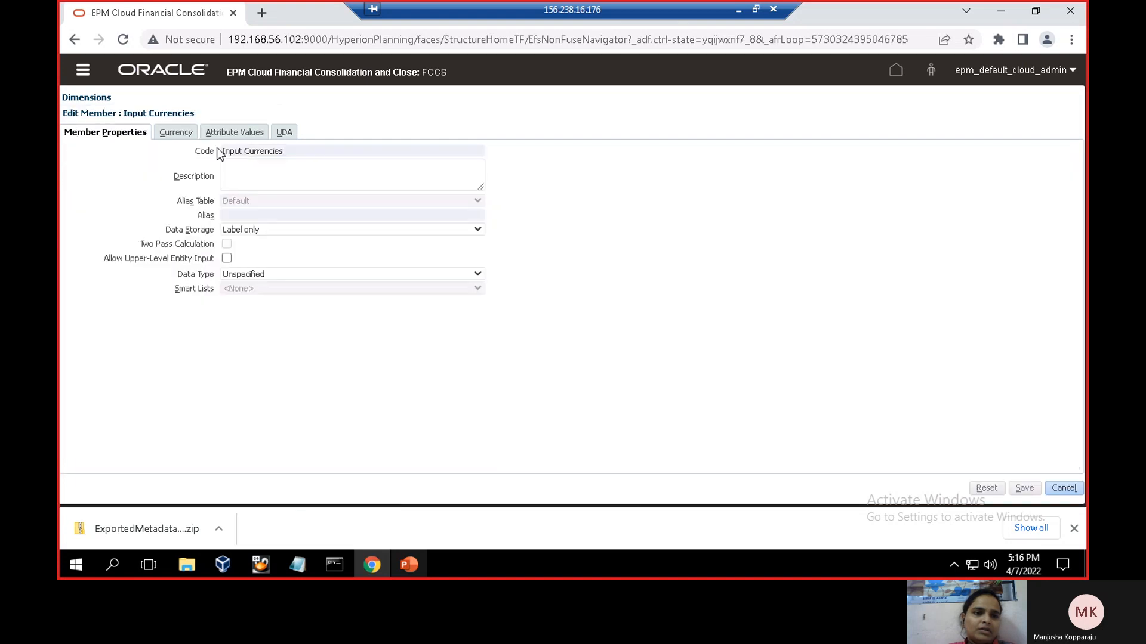
pyautogui.click(221, 130)
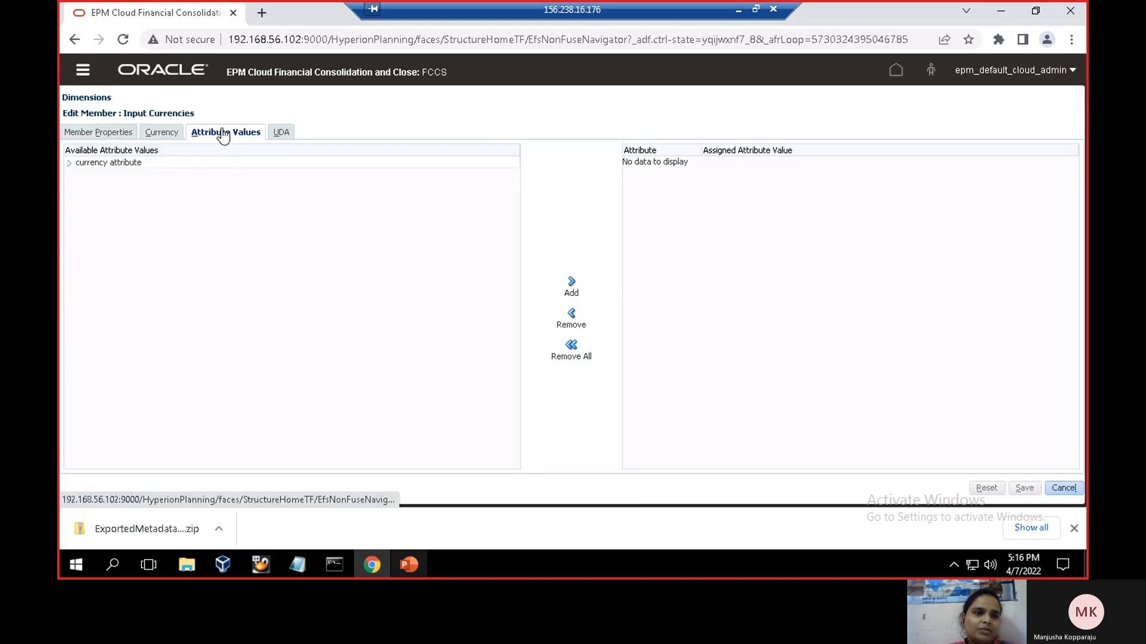
pyautogui.click(69, 163)
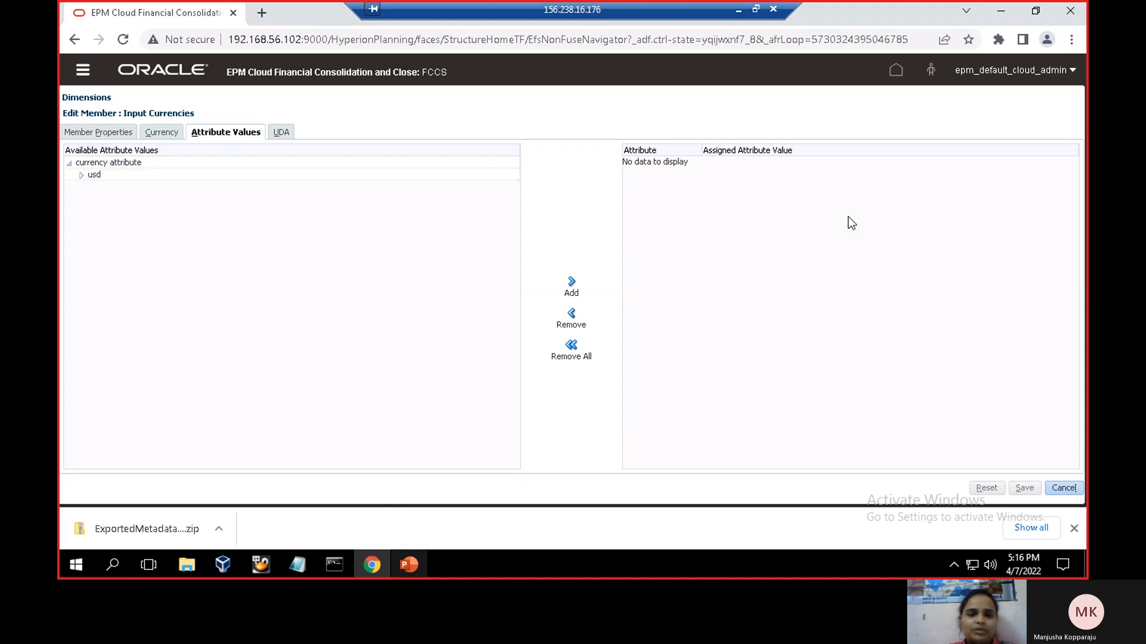
# Step: Return to the application's home page and switch to PowerPoint
pyautogui.click(897, 73)
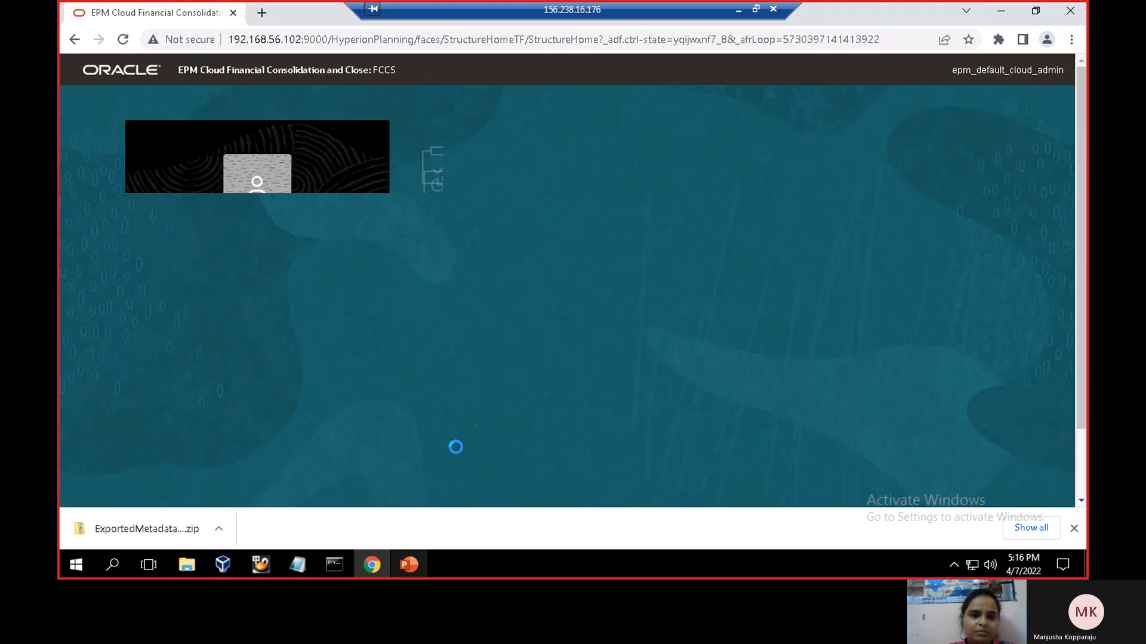
pyautogui.click(410, 555)
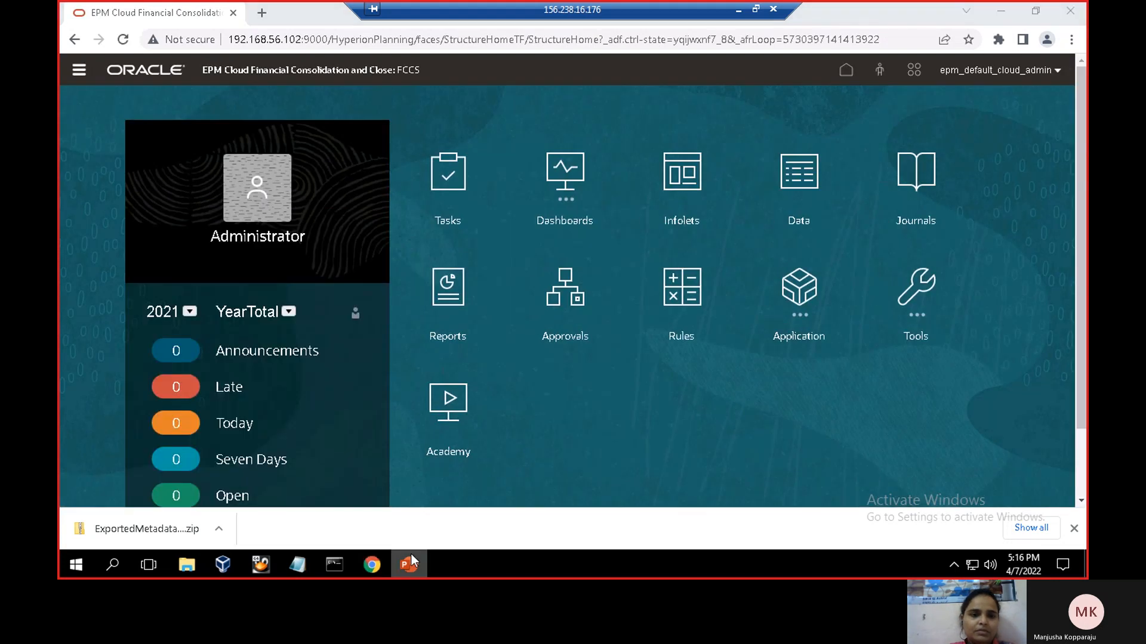
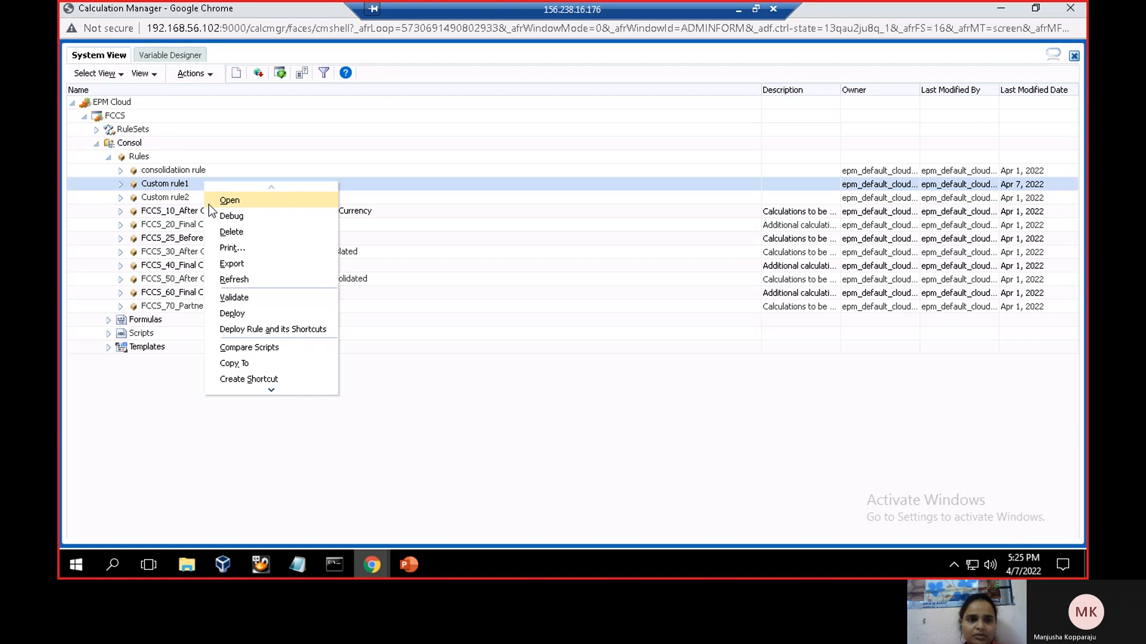
# Step: Open Custom rule1 from the Consol cube's rules in Calculation Manager and look over the actions offered for it
pyautogui.click(210, 203)
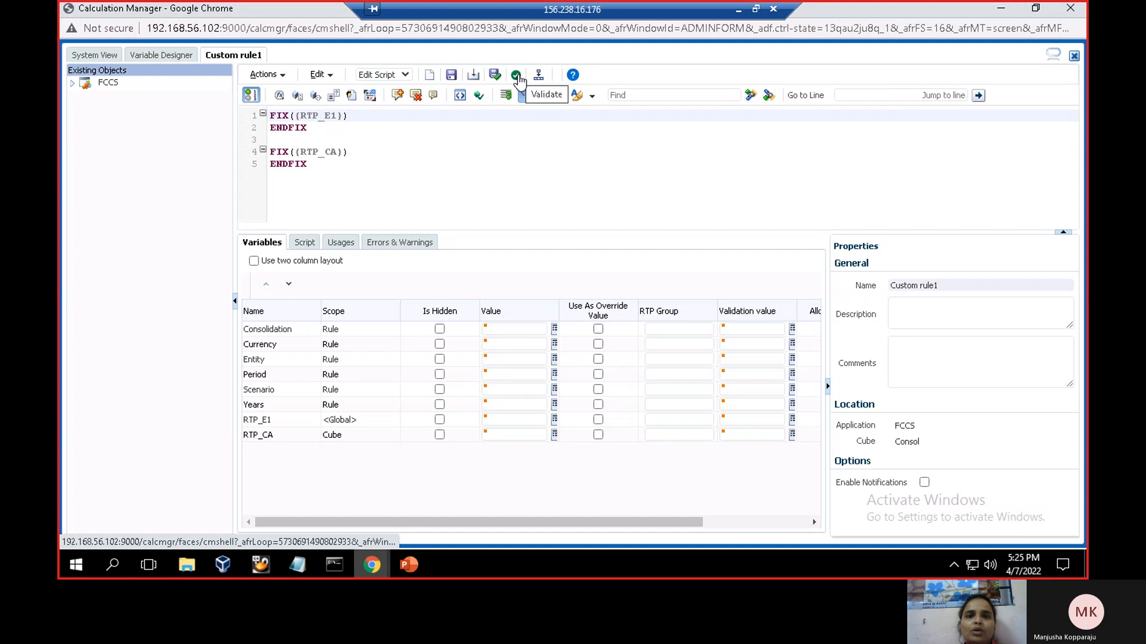
pyautogui.click(282, 76)
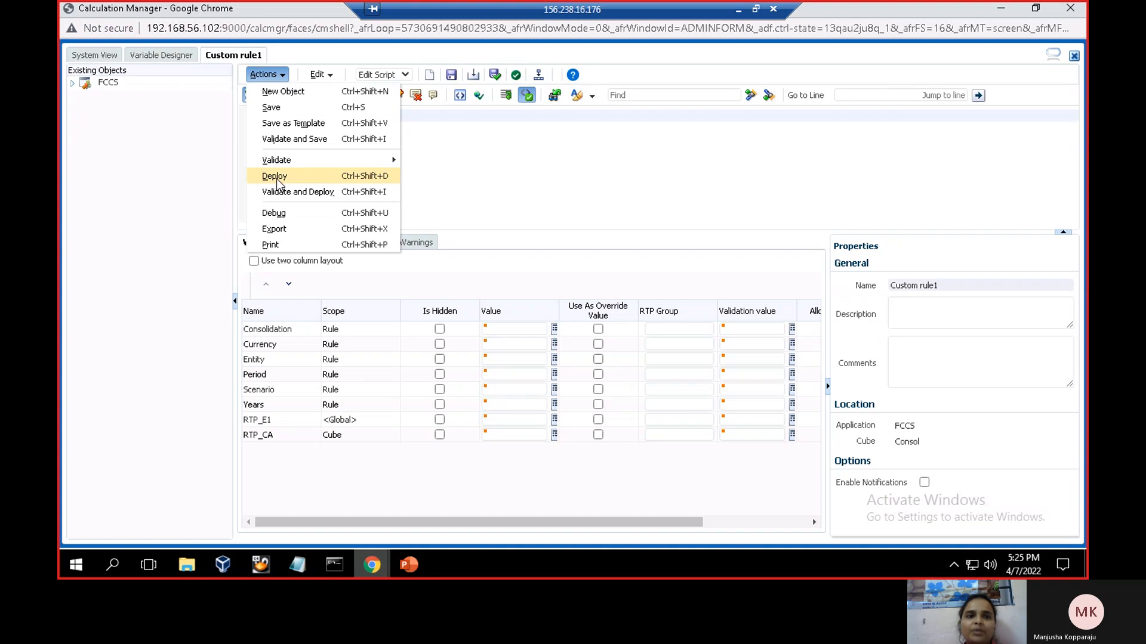
pyautogui.click(219, 169)
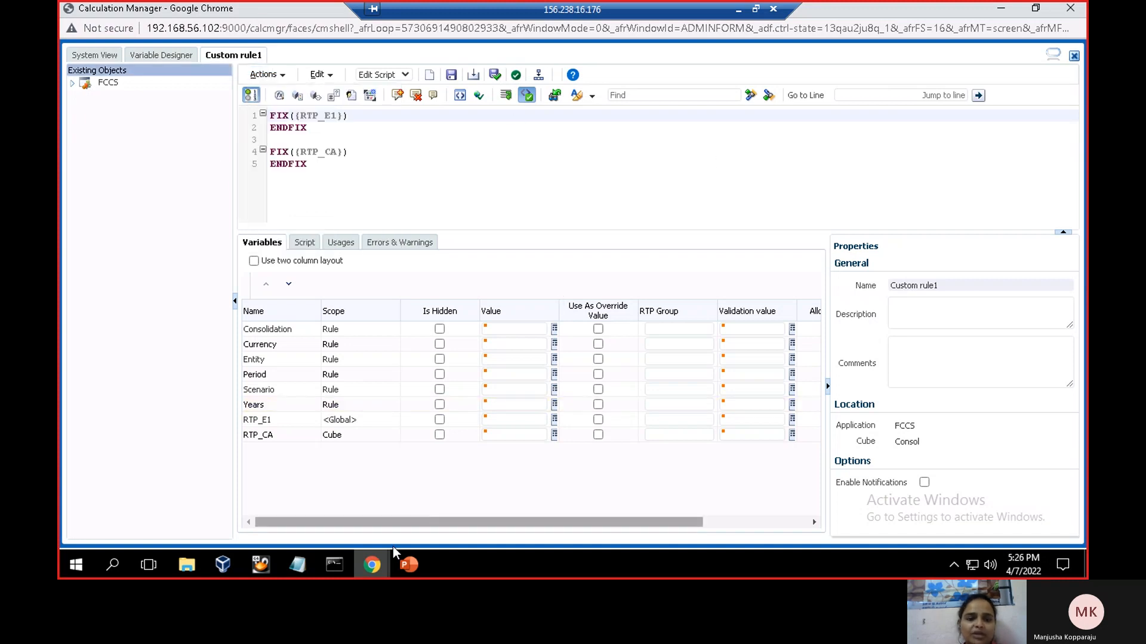
# Step: Switch to the EPM Cloud window and bring up the runtime prompts of Custom rule1 from the business rules
pyautogui.click(372, 564)
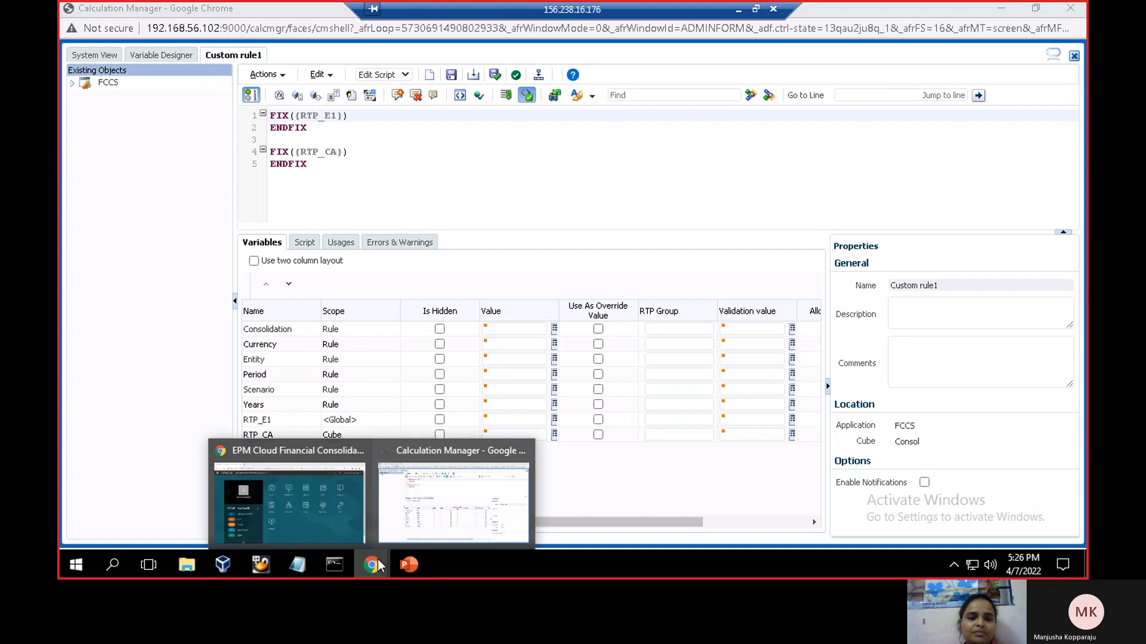
pyautogui.click(296, 534)
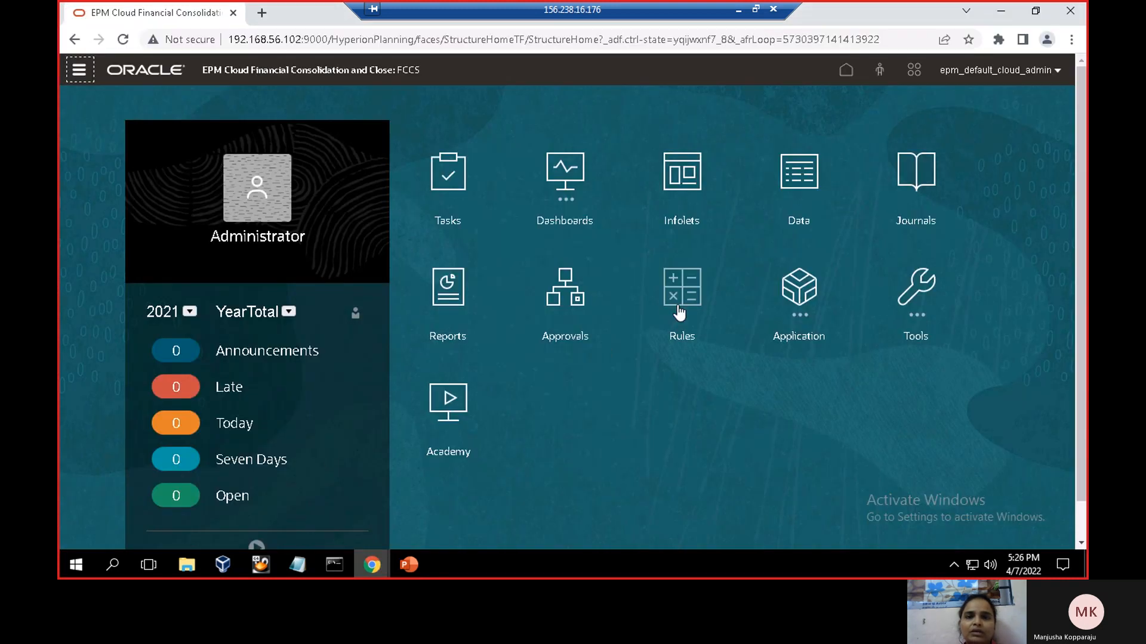
pyautogui.click(681, 311)
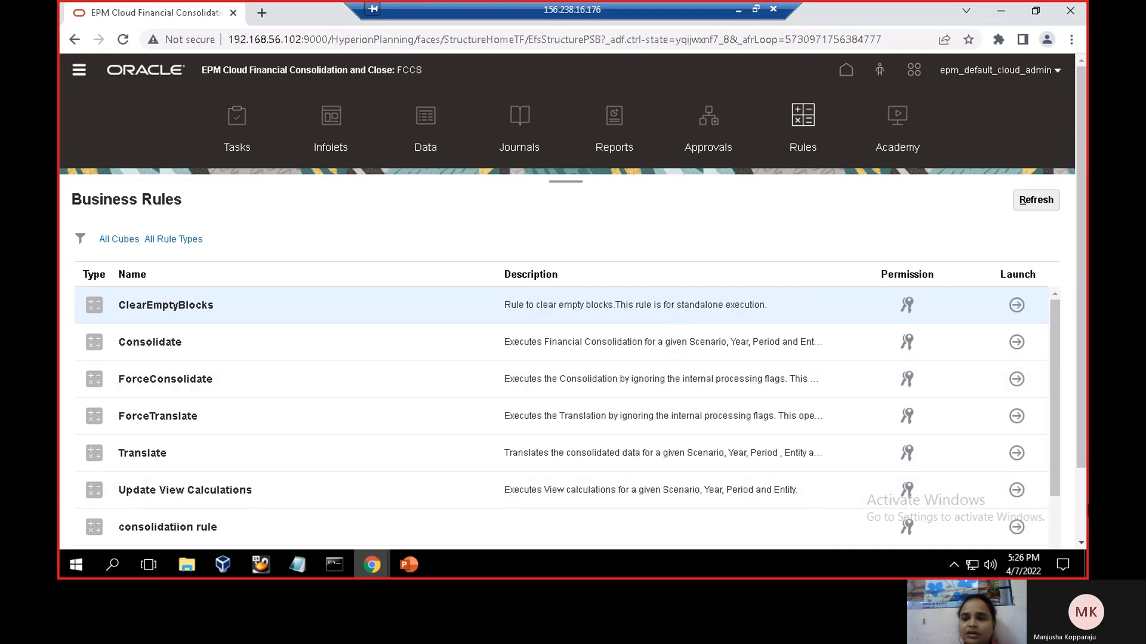
pyautogui.scroll(-2, 1084, 512)
pyautogui.scroll(-1, 1056, 494)
pyautogui.click(1016, 456)
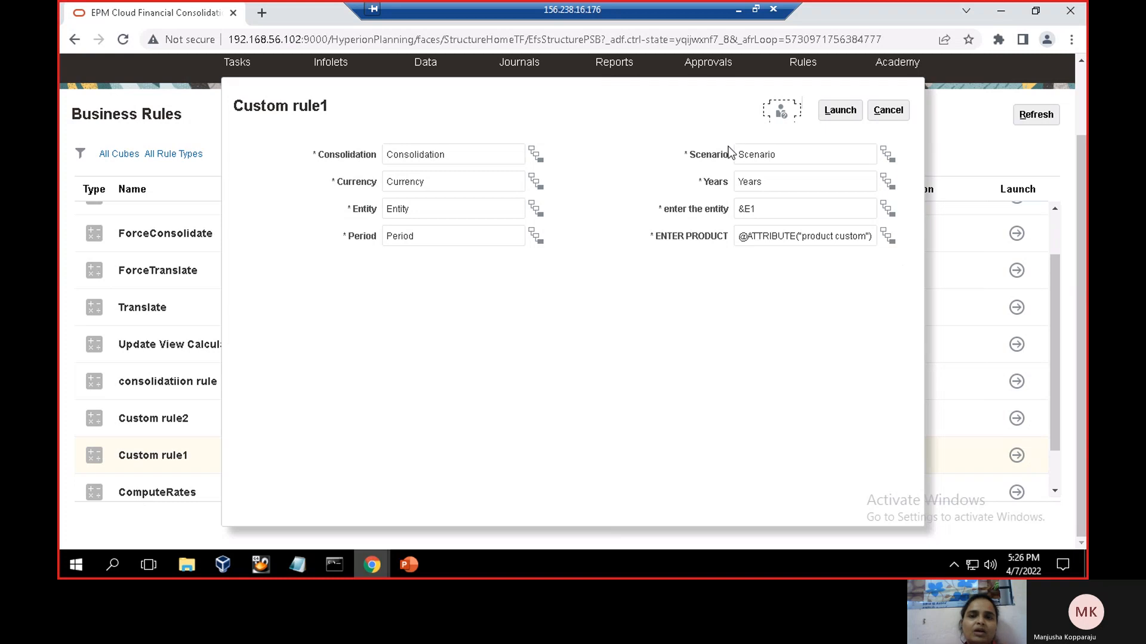
# Step: Switch to the PowerPoint slide on attribute dimension usage, and start Excel with a blank workbook
pyautogui.click(407, 563)
pyautogui.click(404, 561)
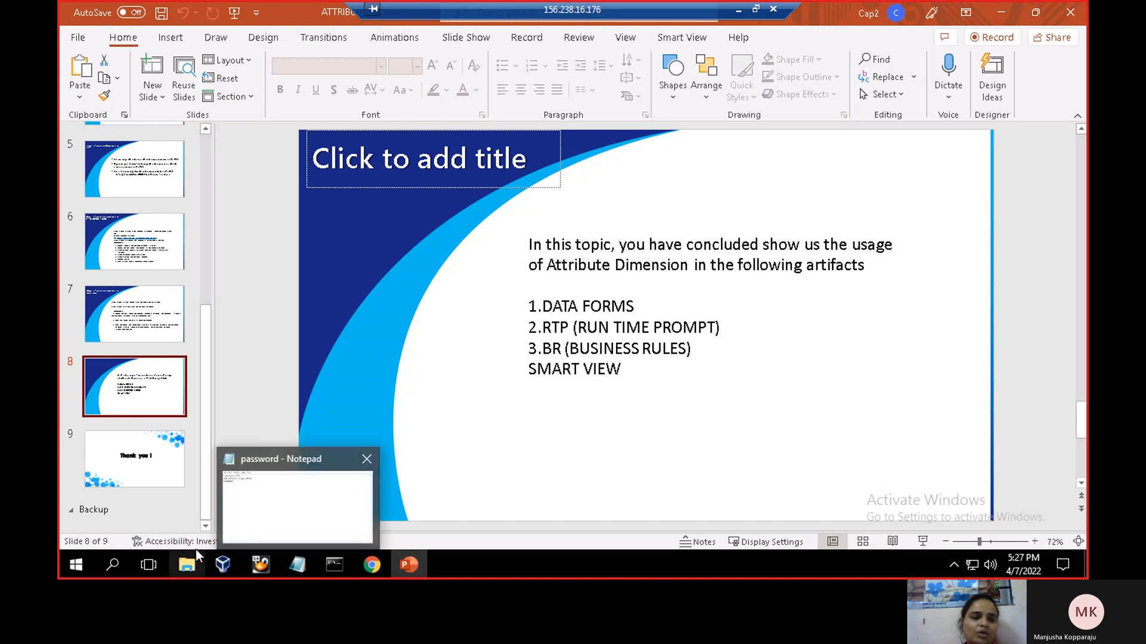
pyautogui.click(66, 574)
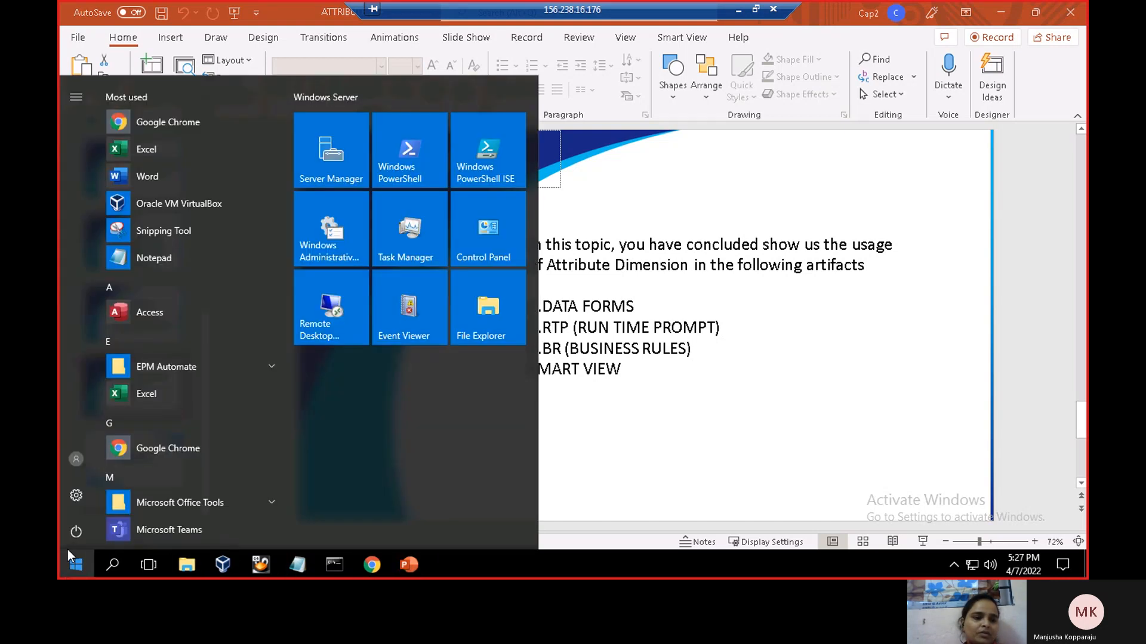
pyautogui.click(148, 392)
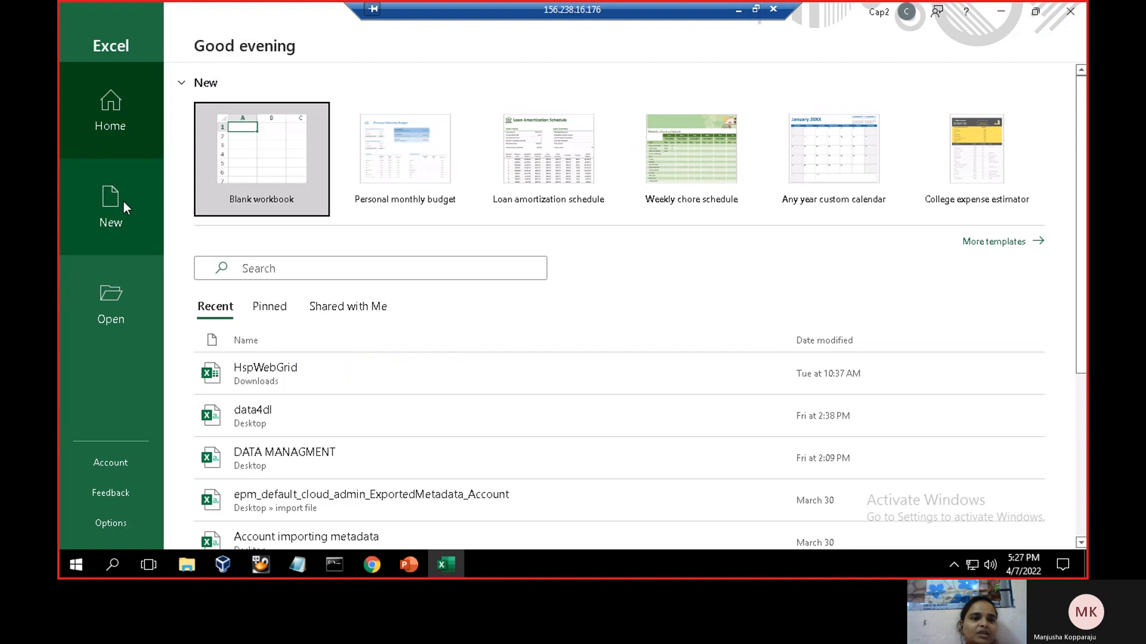
pyautogui.click(123, 201)
pyautogui.click(250, 174)
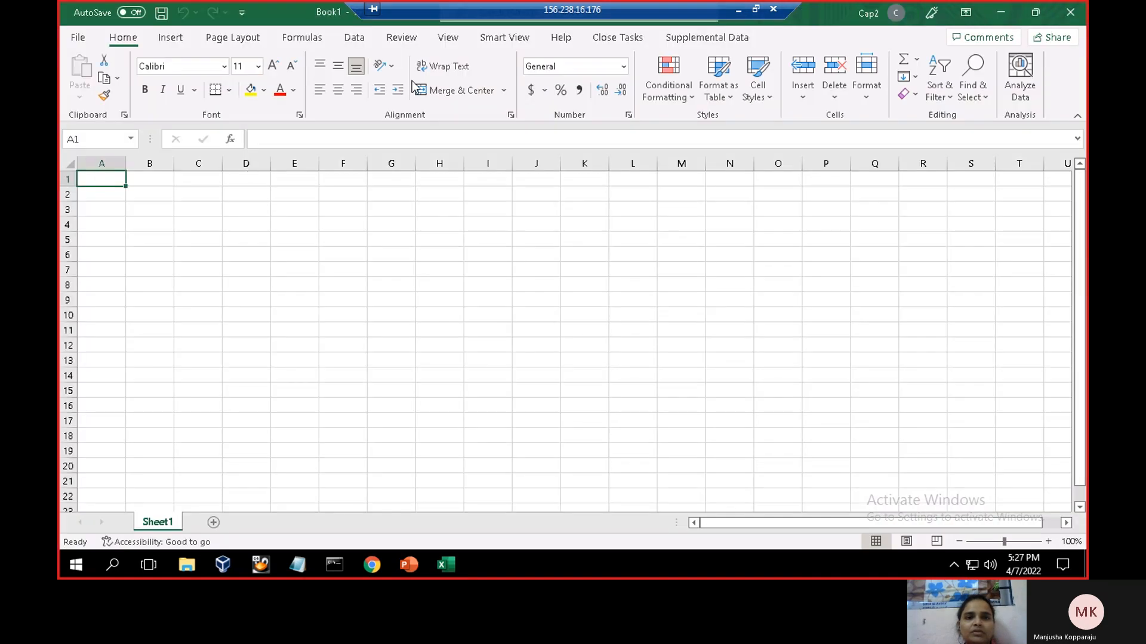
# Step: Show the Smart View private connections and connect to the saved HyperionPlanning provider at 192.168.56.102:9000
pyautogui.click(485, 43)
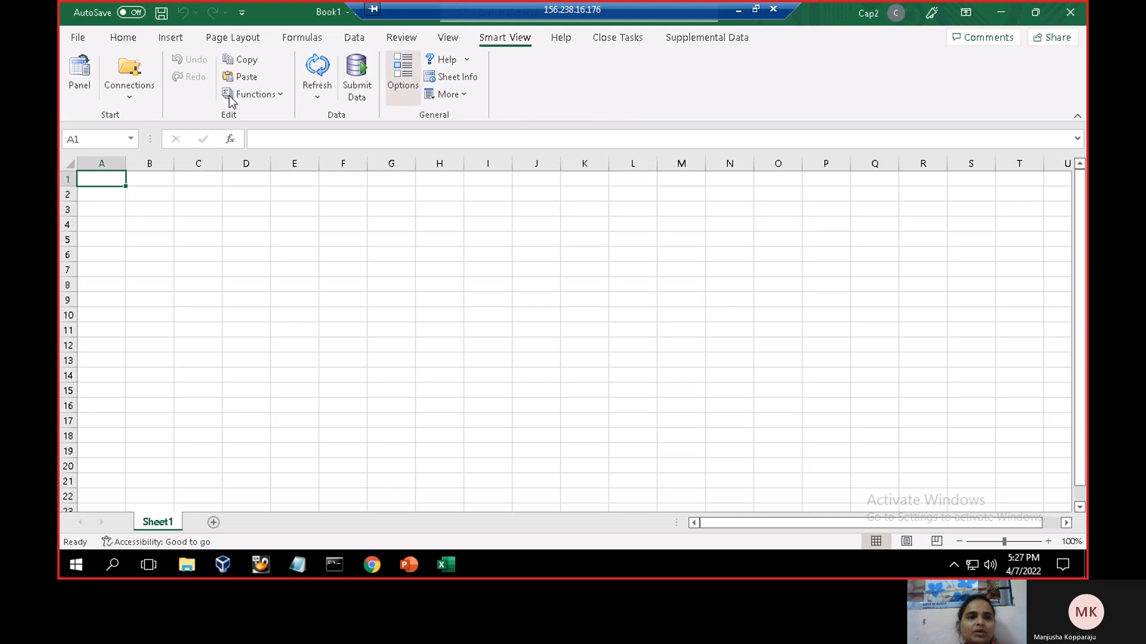
pyautogui.click(80, 76)
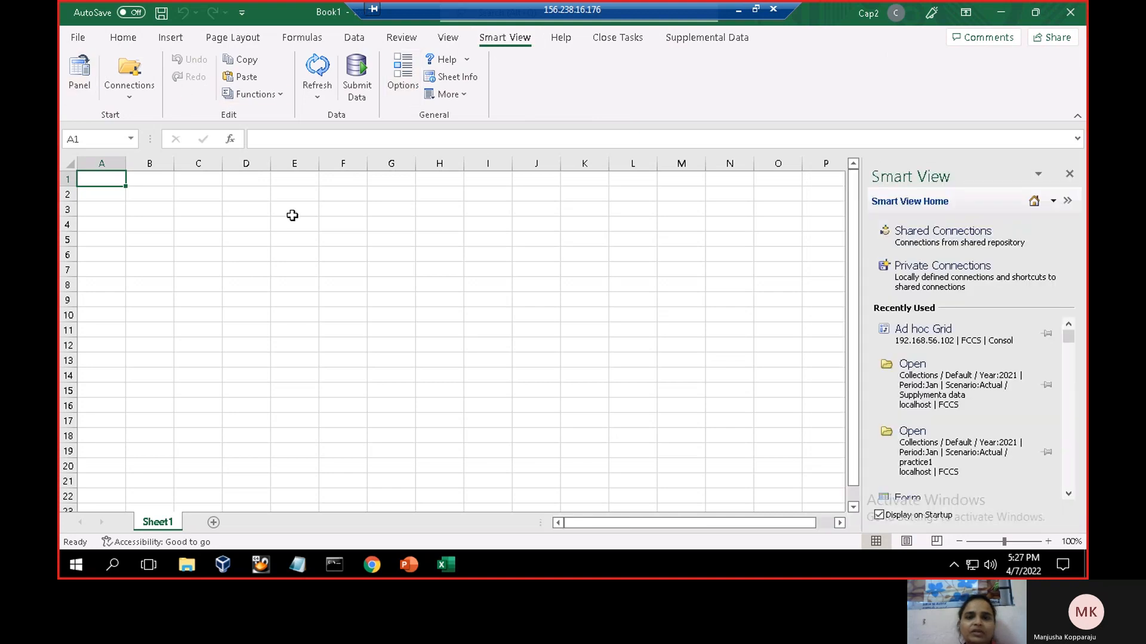
pyautogui.click(919, 280)
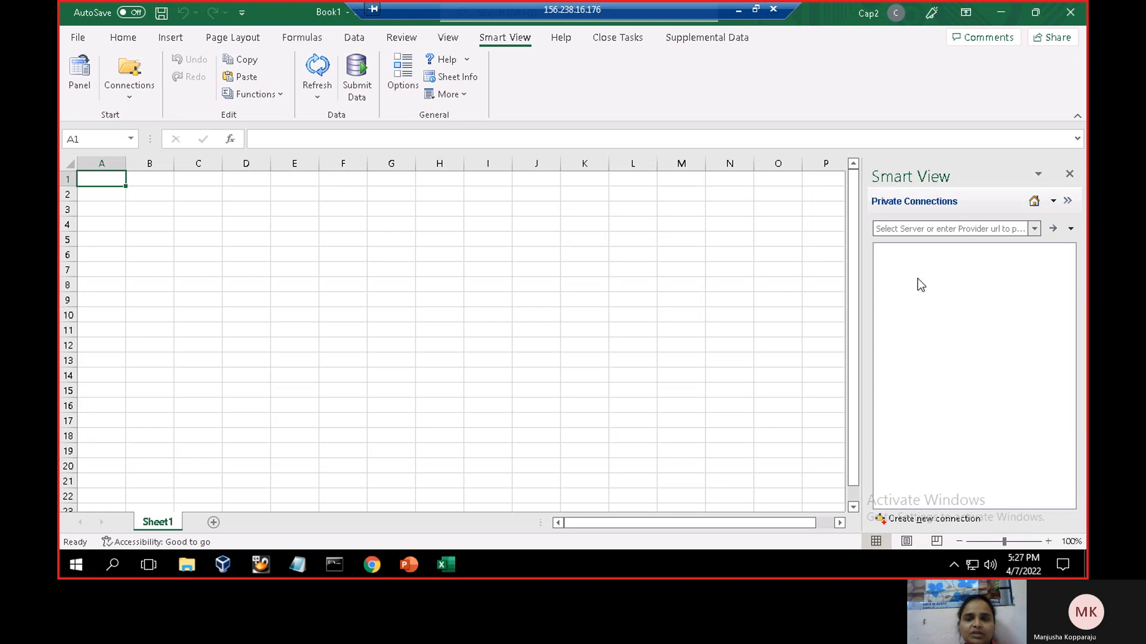
pyautogui.click(1033, 228)
pyautogui.click(1008, 278)
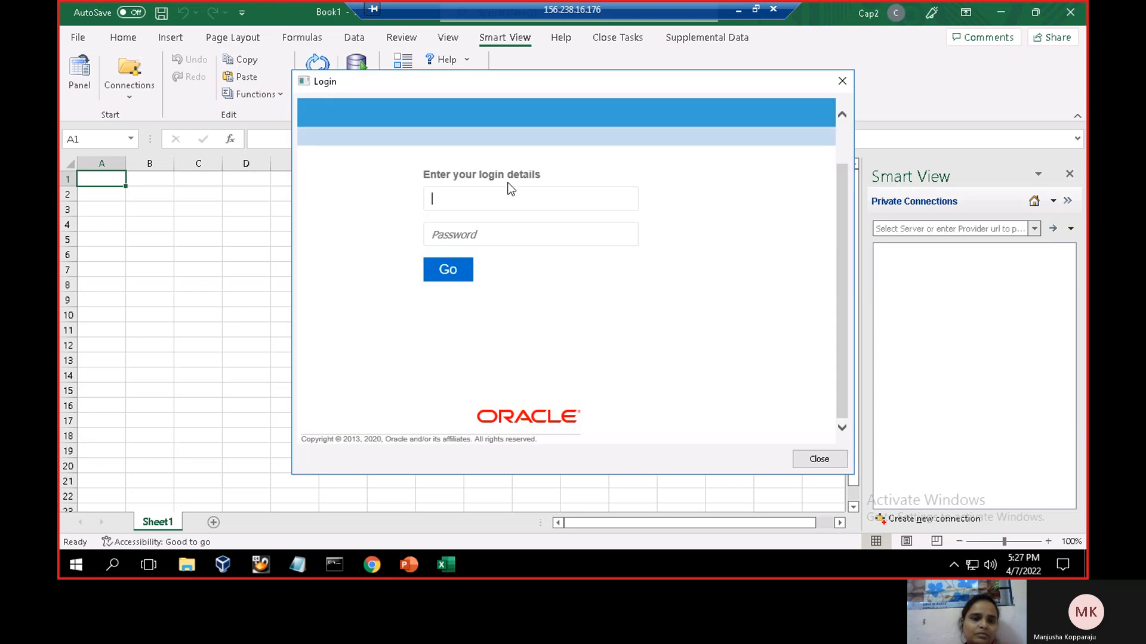
# Step: Log in to the Oracle connection with the administrator account's user name and password
pyautogui.write('epm')
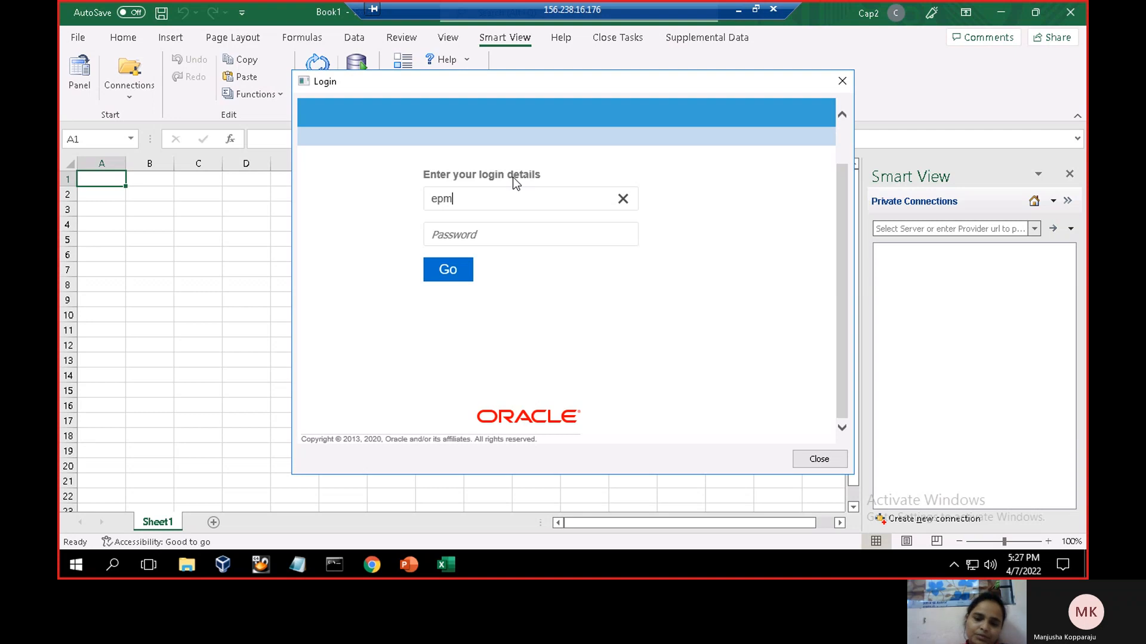
pyautogui.write('_default_cloud')
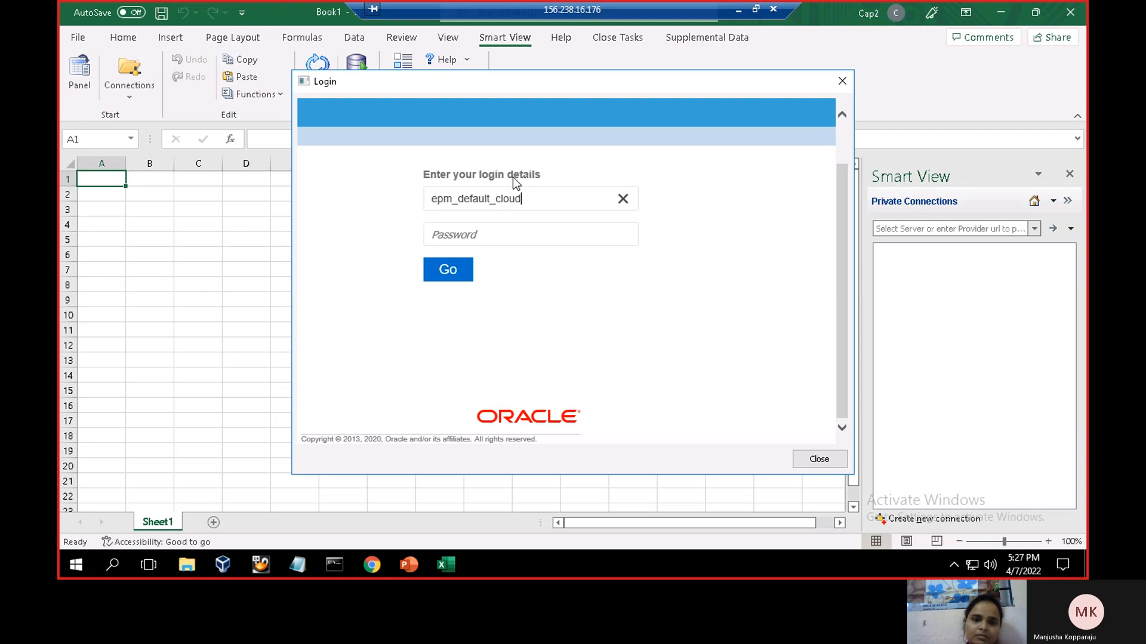
pyautogui.write('min')
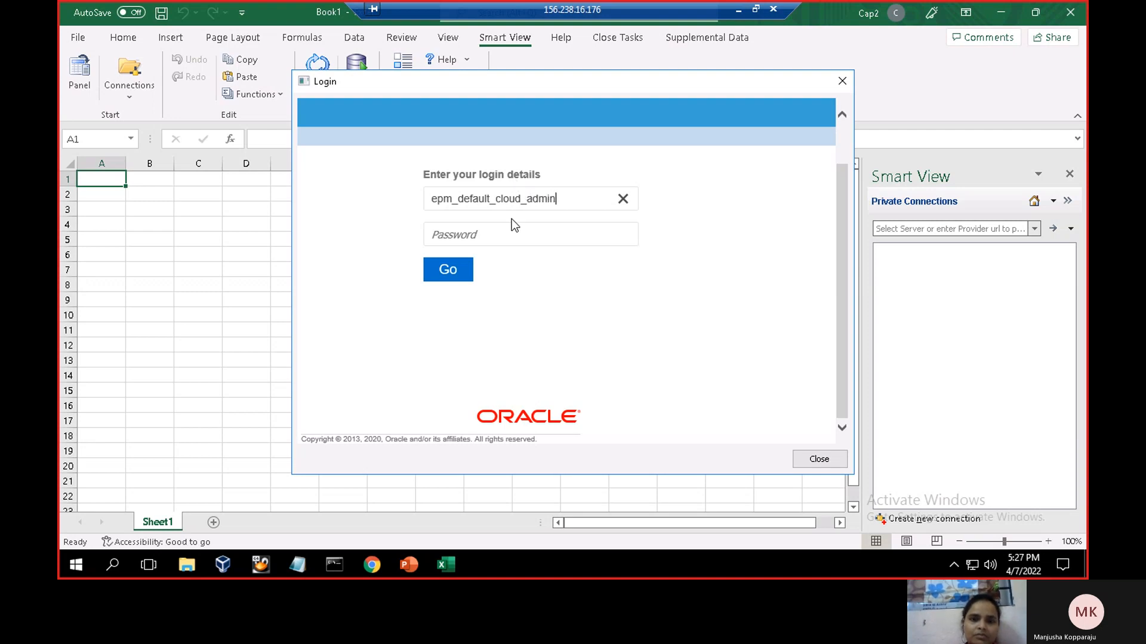
pyautogui.press('Tab')
pyautogui.write('••')
pyautogui.press('BackSpace')
pyautogui.write('•••')
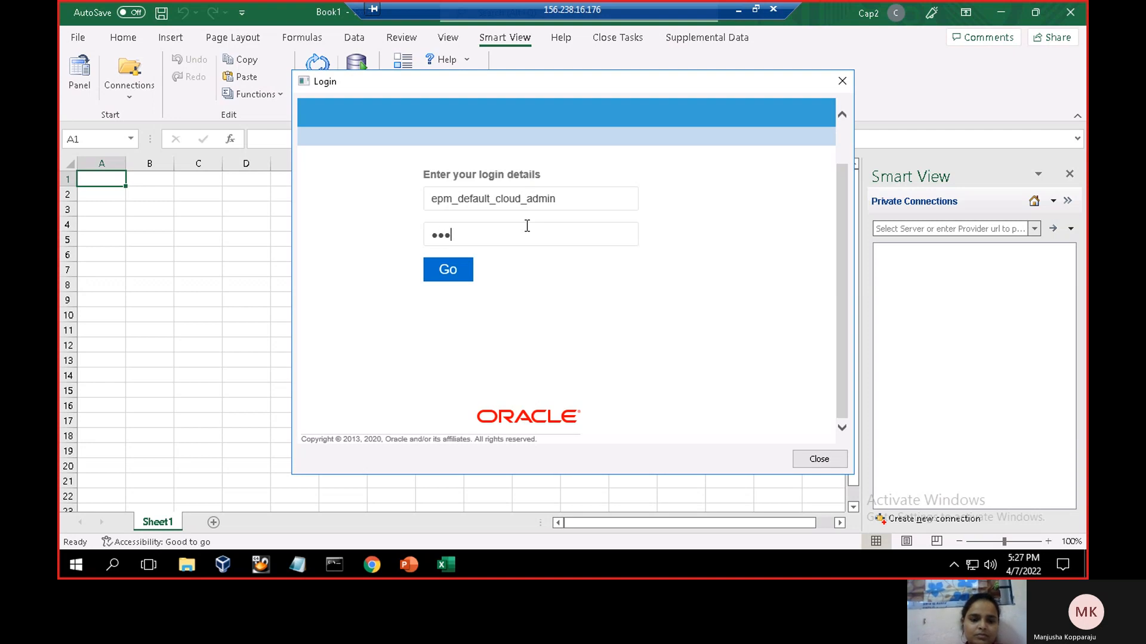
pyautogui.write('•••')
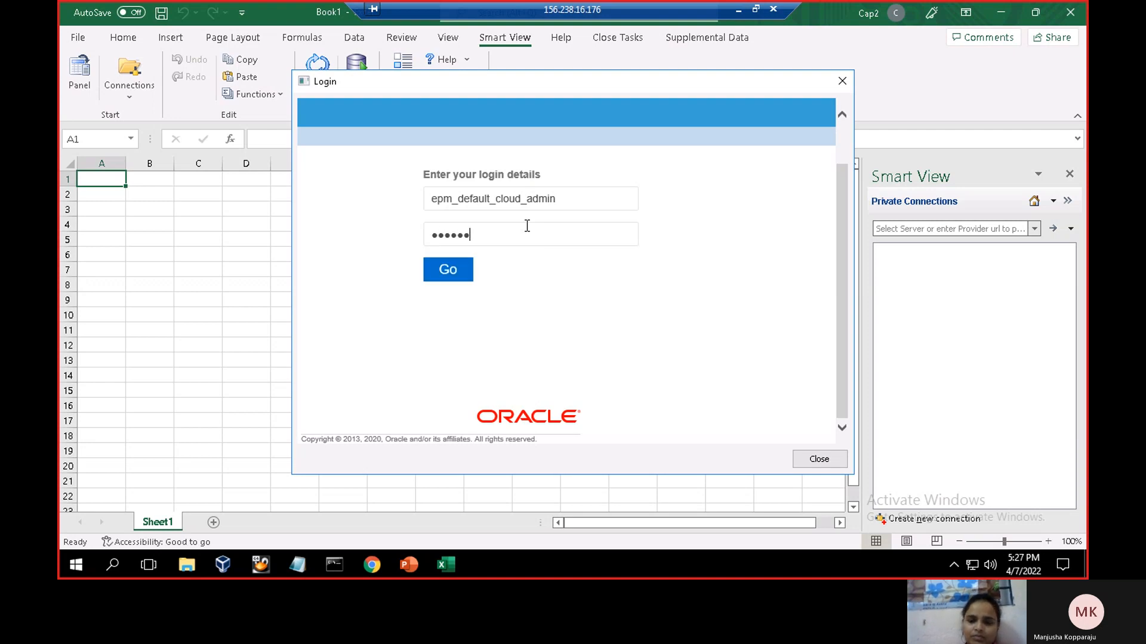
pyautogui.write('•')
pyautogui.press('Return')
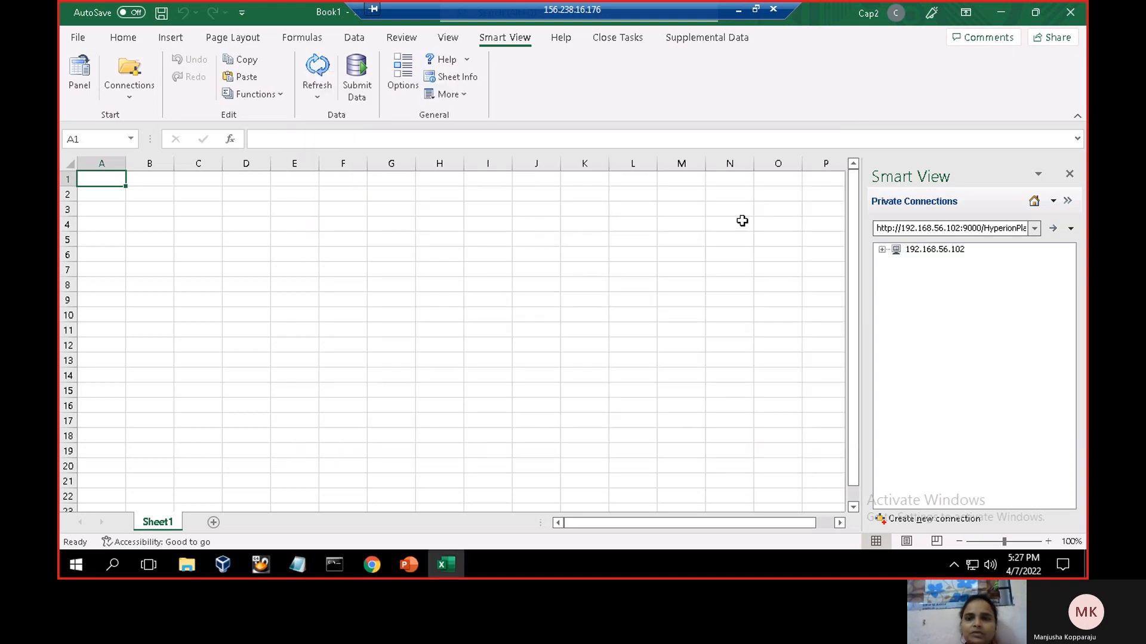
# Step: Open form 1 from the Form 1 folder of the FCCS library for ad hoc analysis and select the p.custom member beside EN01_01_France
pyautogui.click(883, 250)
pyautogui.click(896, 261)
pyautogui.click(911, 297)
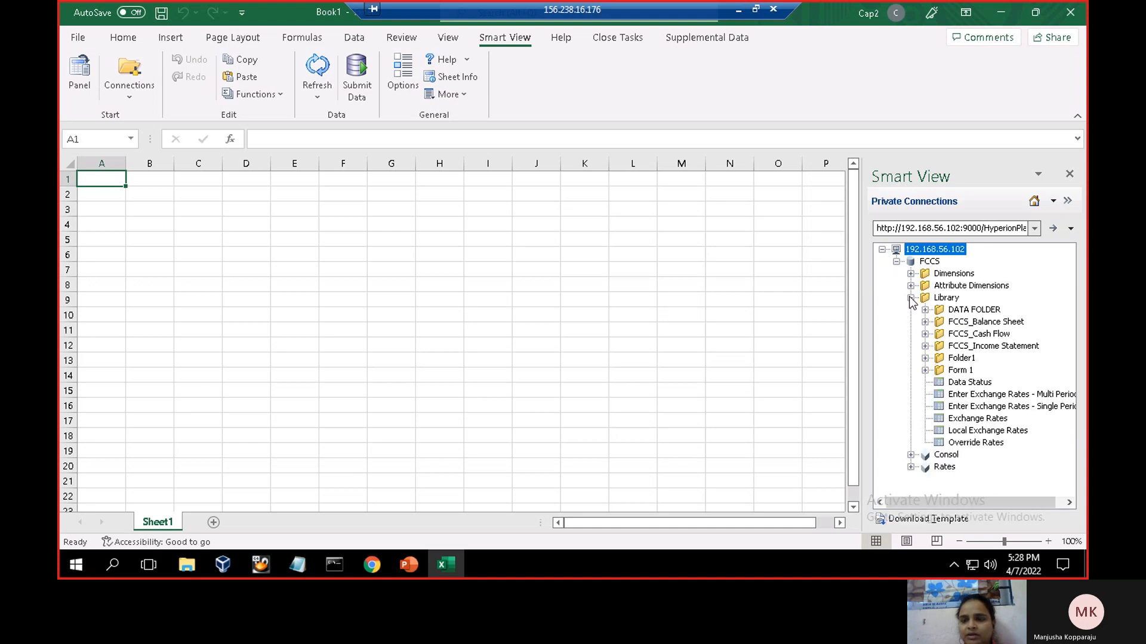
pyautogui.click(925, 371)
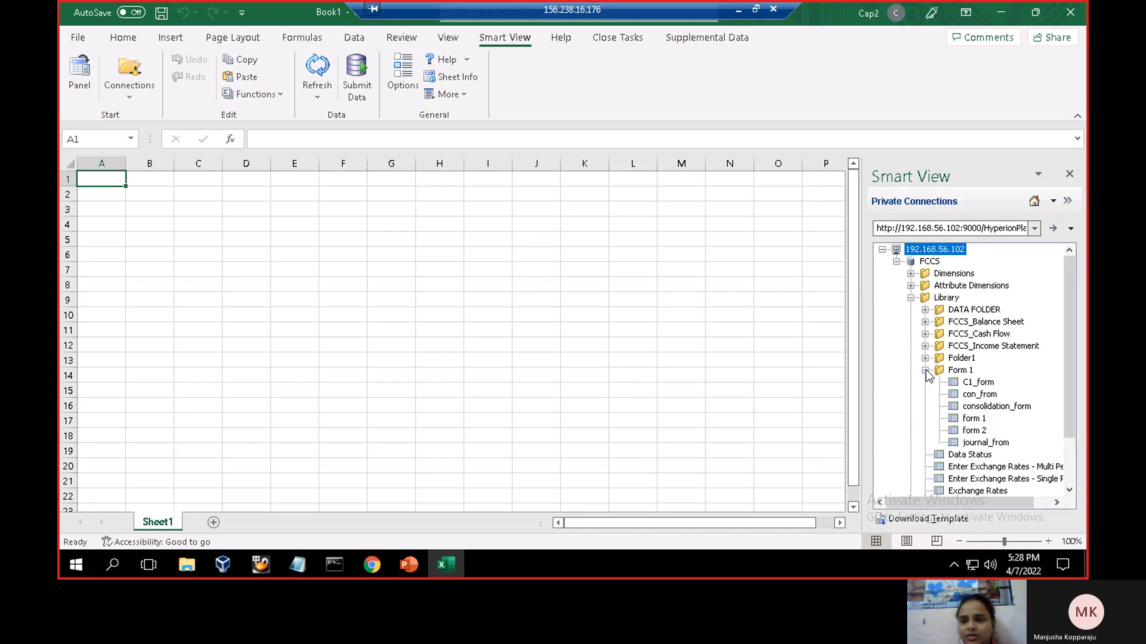
pyautogui.click(973, 419)
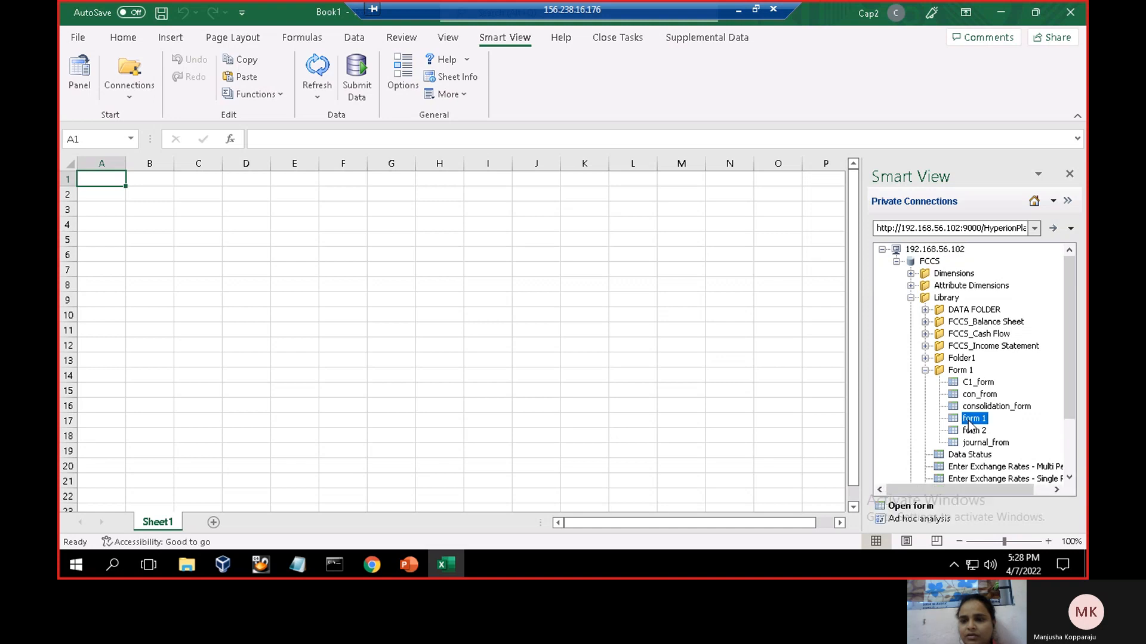
pyautogui.click(912, 519)
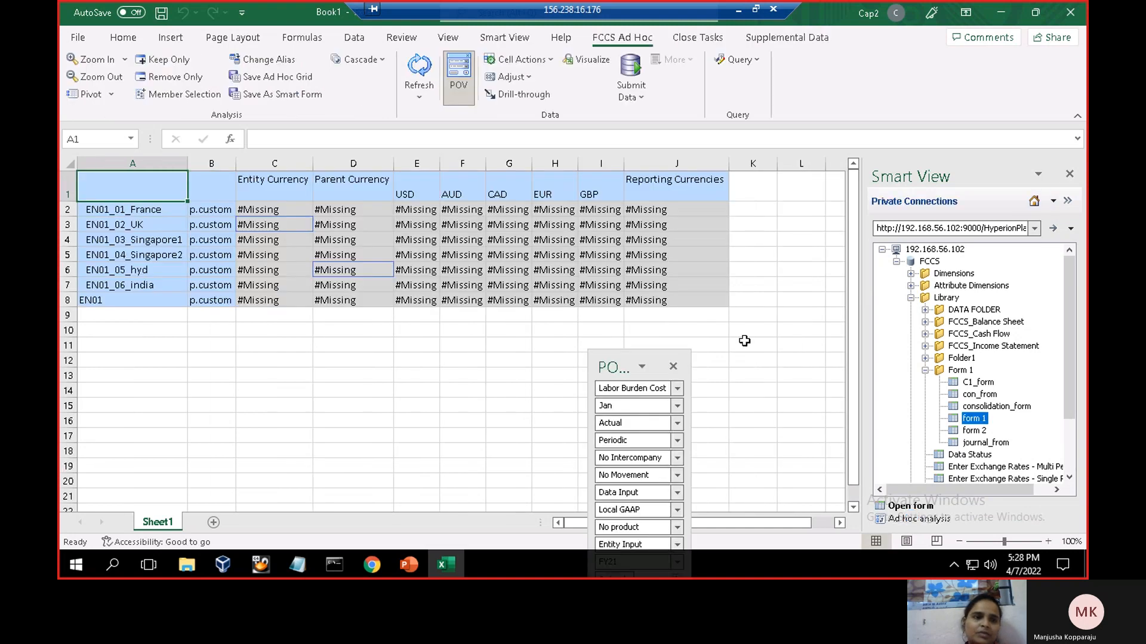
pyautogui.click(201, 209)
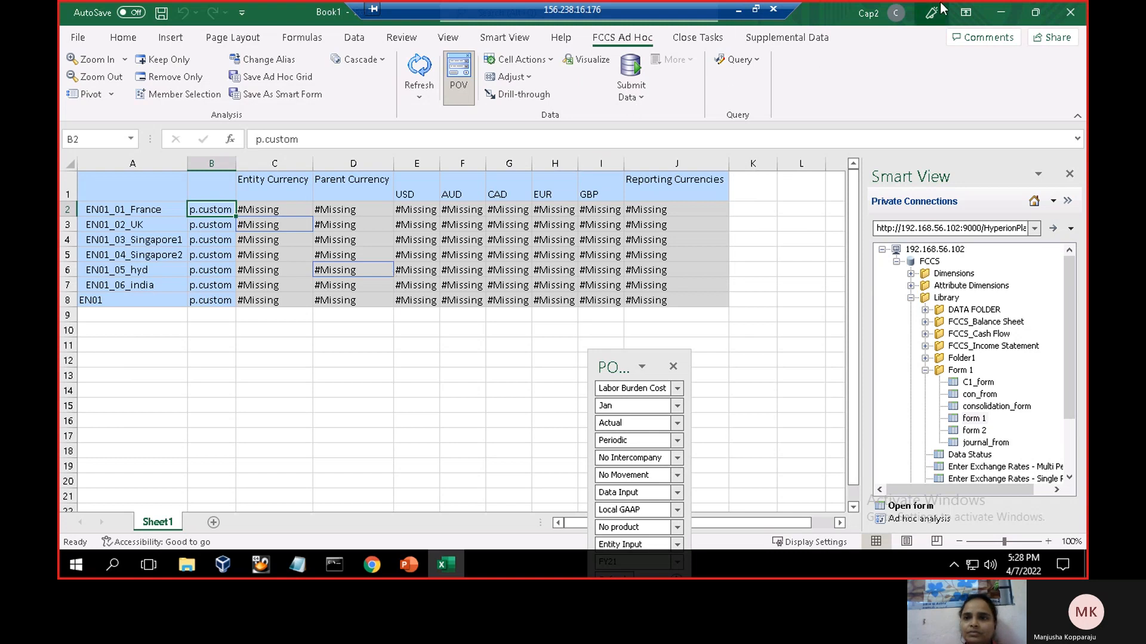
# Step: Minimize Excel, show the closing Thank you slide in PowerPoint, and minimize the remote desktop session
pyautogui.click(1004, 12)
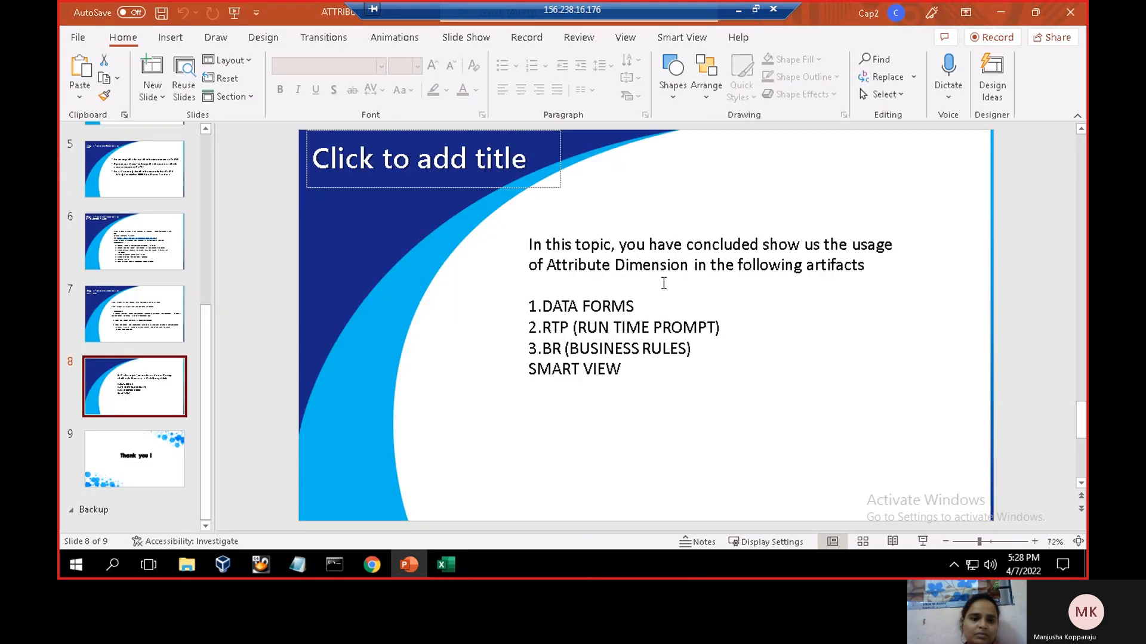
pyautogui.scroll(-1, 604, 322)
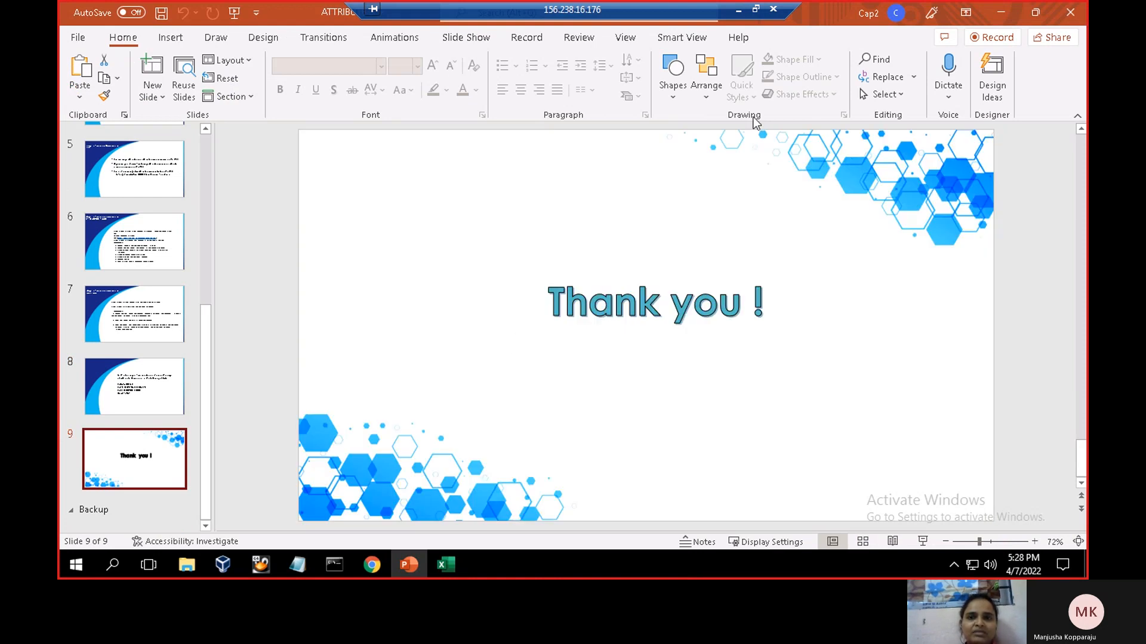
pyautogui.click(741, 9)
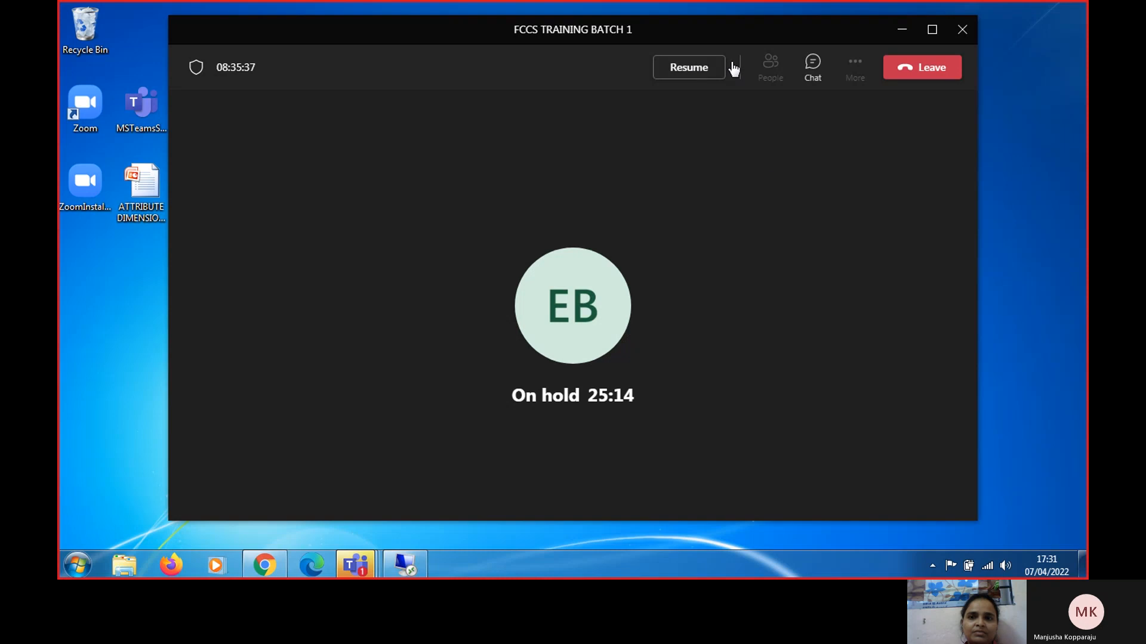